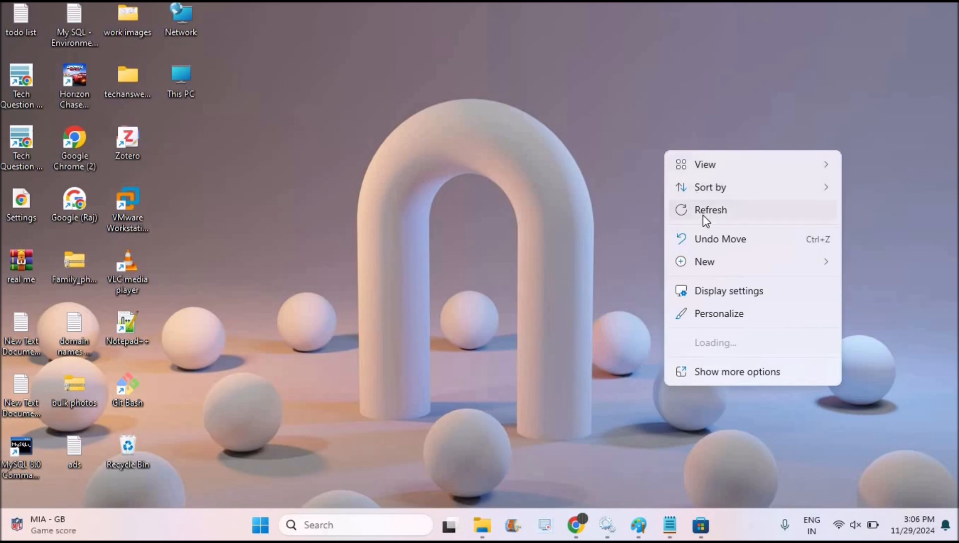
Step: Hide all the desktop icons
mouse_move(727, 168)
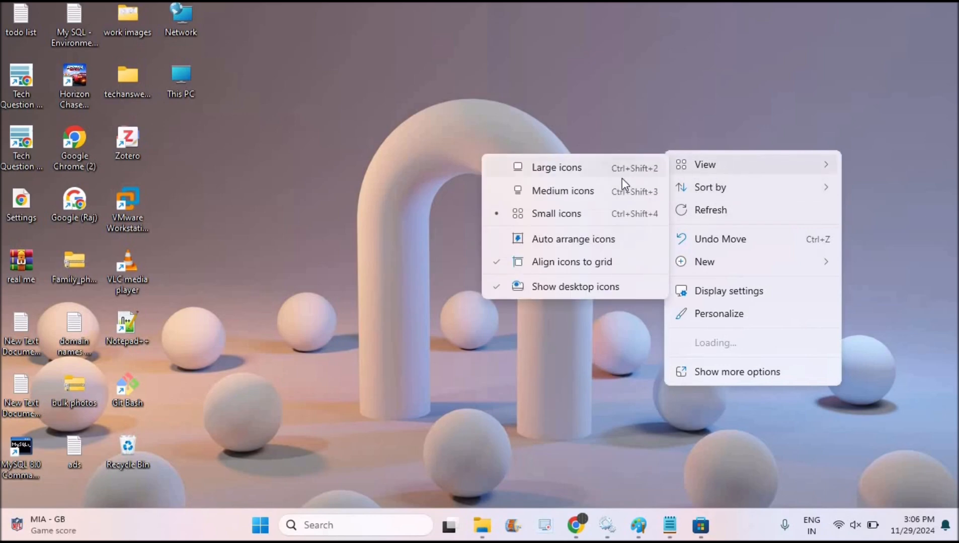
click(564, 287)
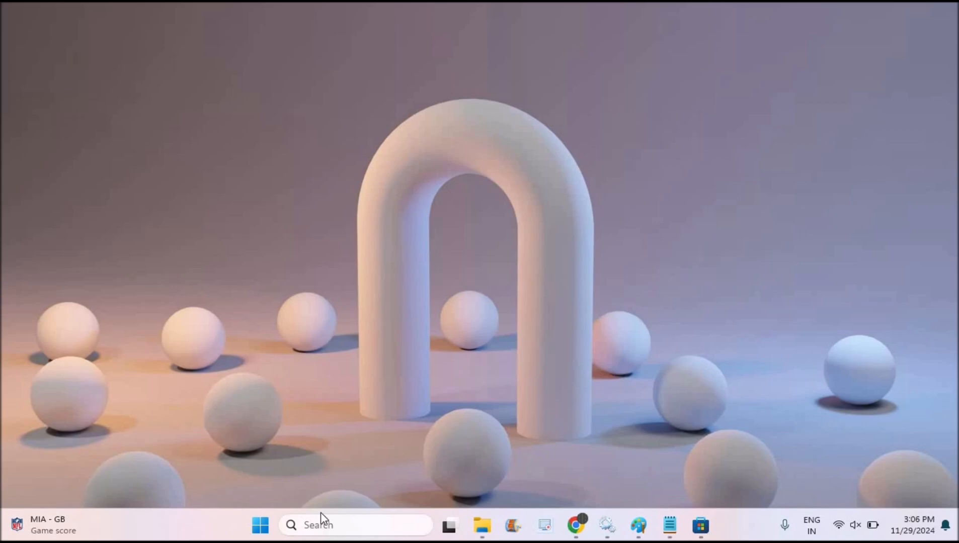
Step: Search Windows for "windows st" and open the Microsoft Store
click(311, 526)
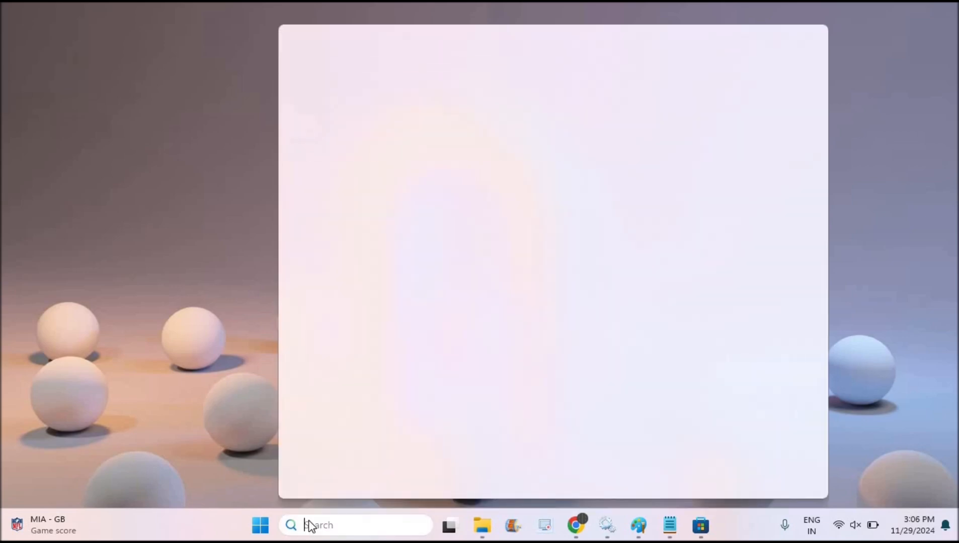
text(windows store)
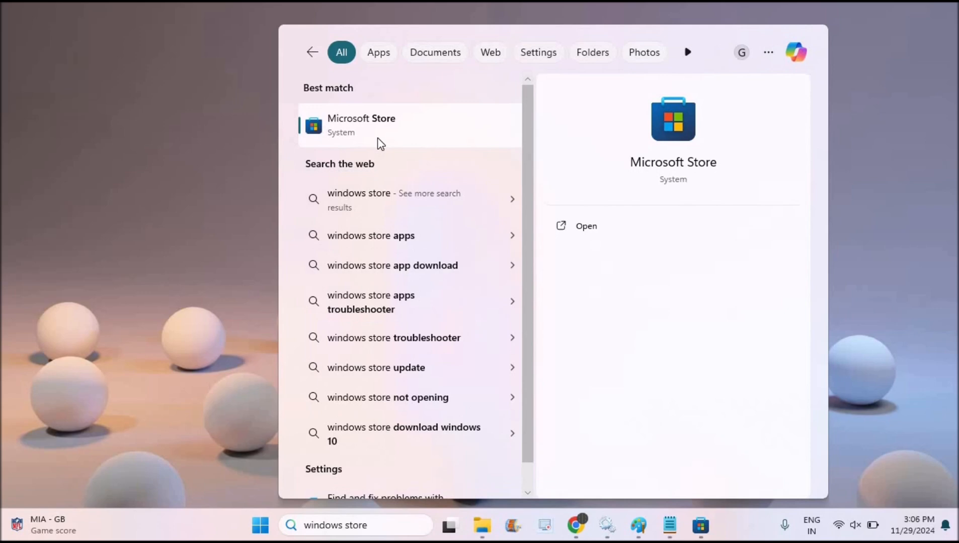
click(380, 143)
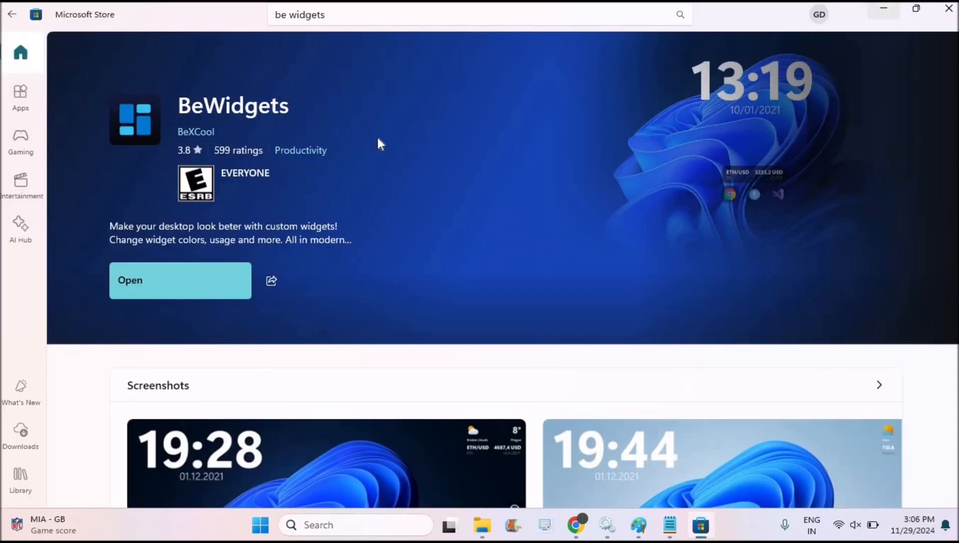
Step: Open the BeWidgets app page from the "be widgets" store search, and minimize the store
click(340, 11)
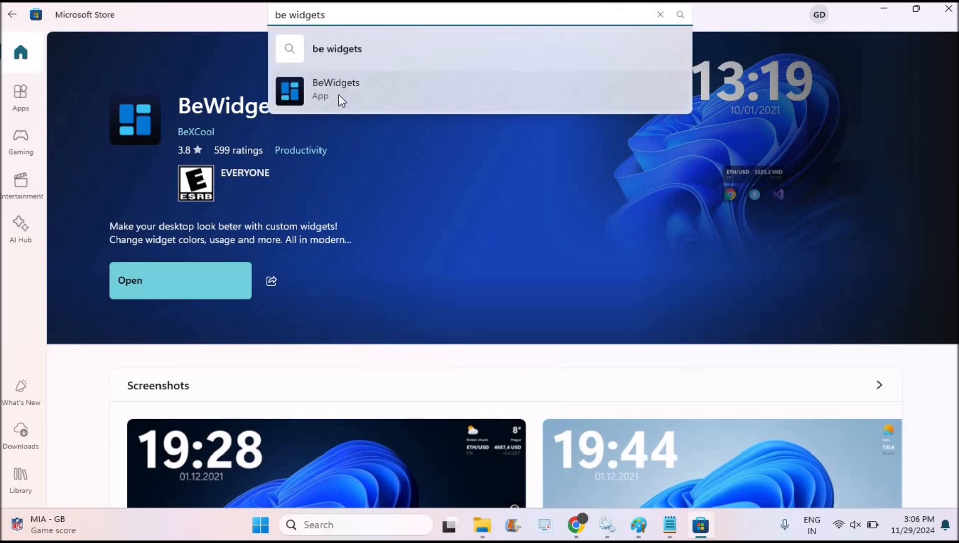
key(Escape)
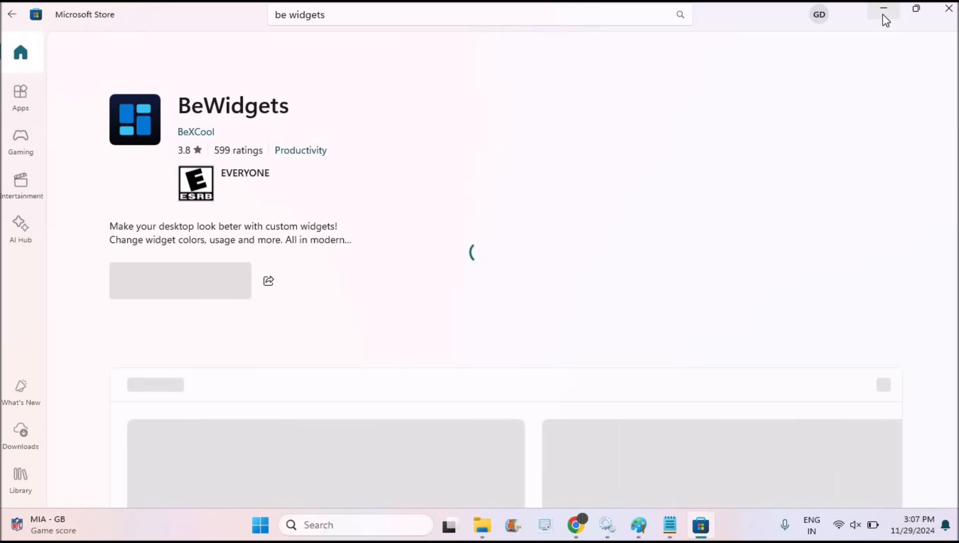
click(884, 15)
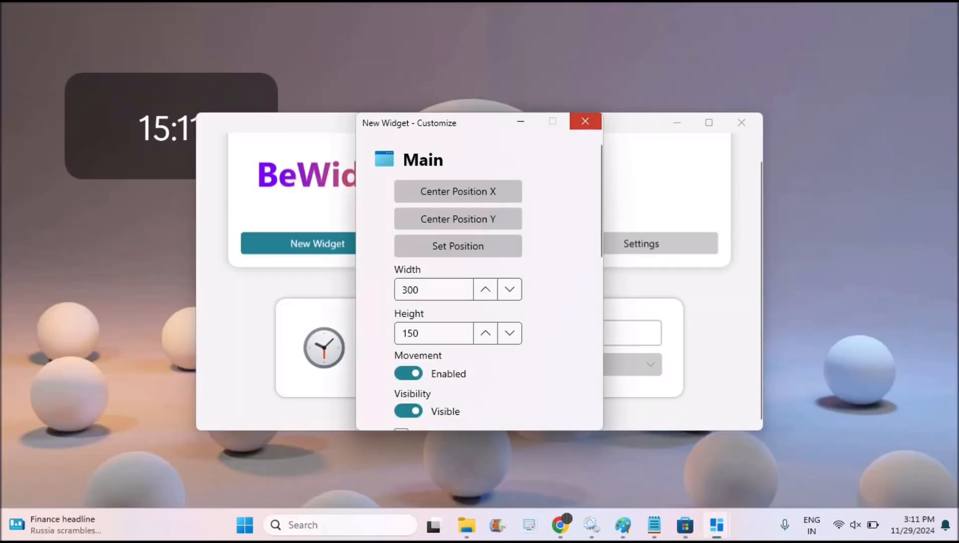
Step: Close the New Widget customization window, move the BeWidgets window away from the clock widget, and shift the widget slightly up and left
click(585, 122)
drag(497, 128, 666, 117)
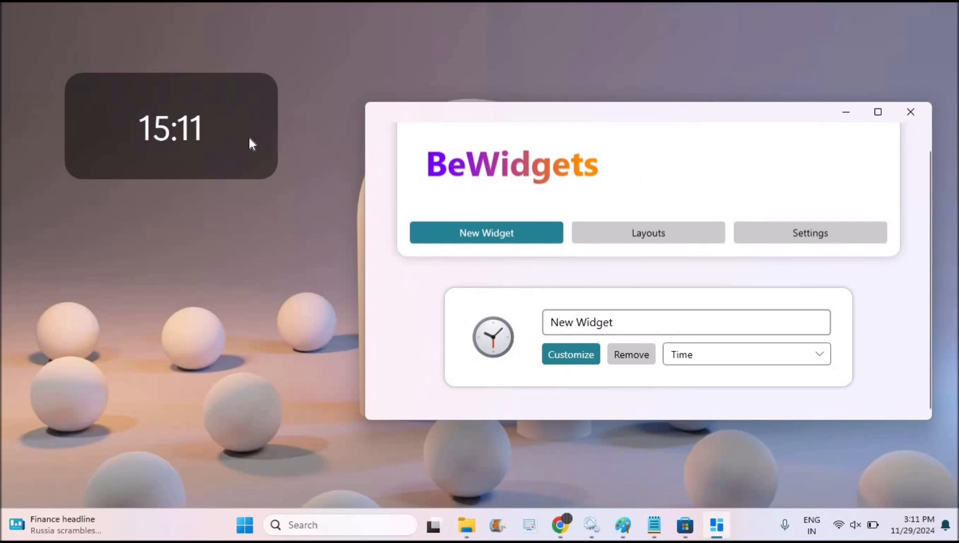
mouse_move(249, 138)
mouse_down()
mouse_move(394, 58)
mouse_move(201, 214)
mouse_move(209, 107)
mouse_move(246, 257)
mouse_move(234, 125)
mouse_move(244, 129)
mouse_up()
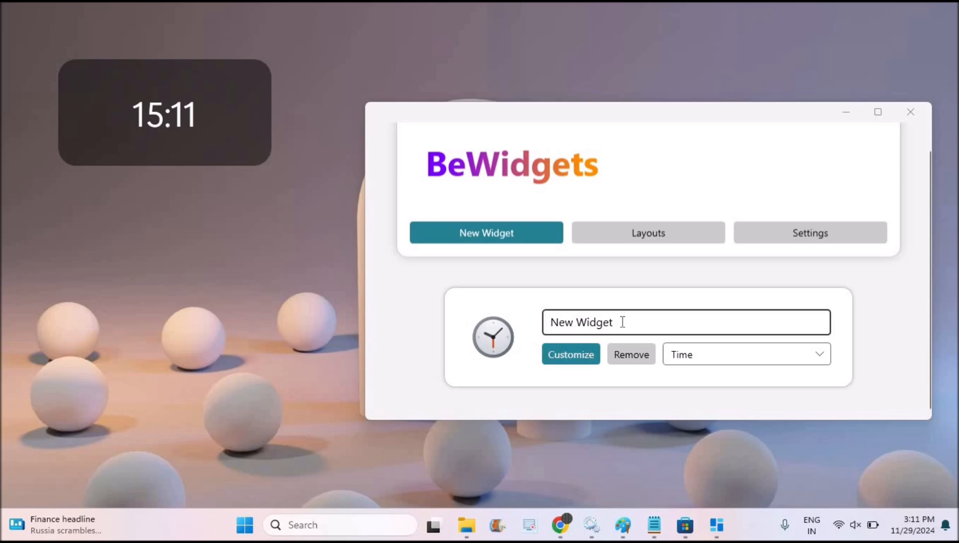
Step: Rename the new clock widget as "time" and open its customization settings
drag(622, 322, 503, 321)
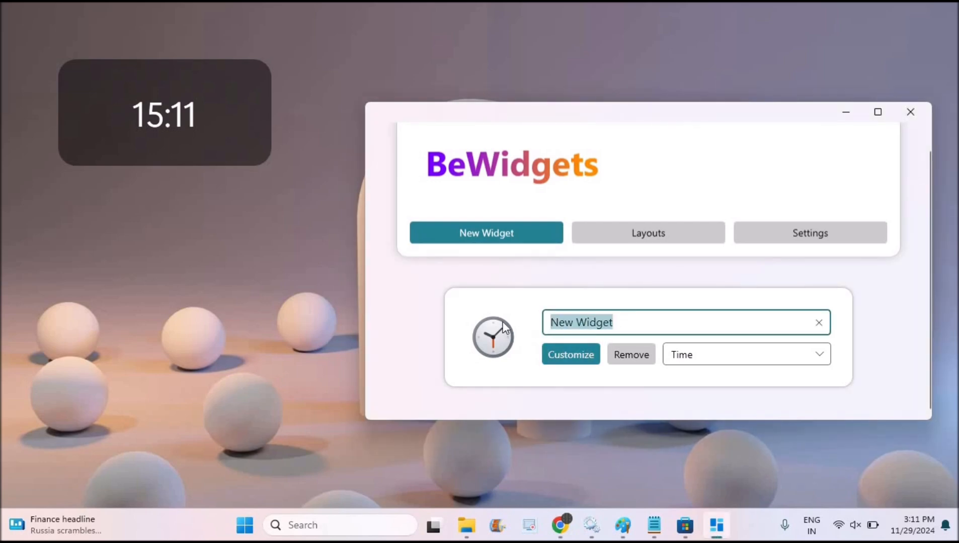
text(time)
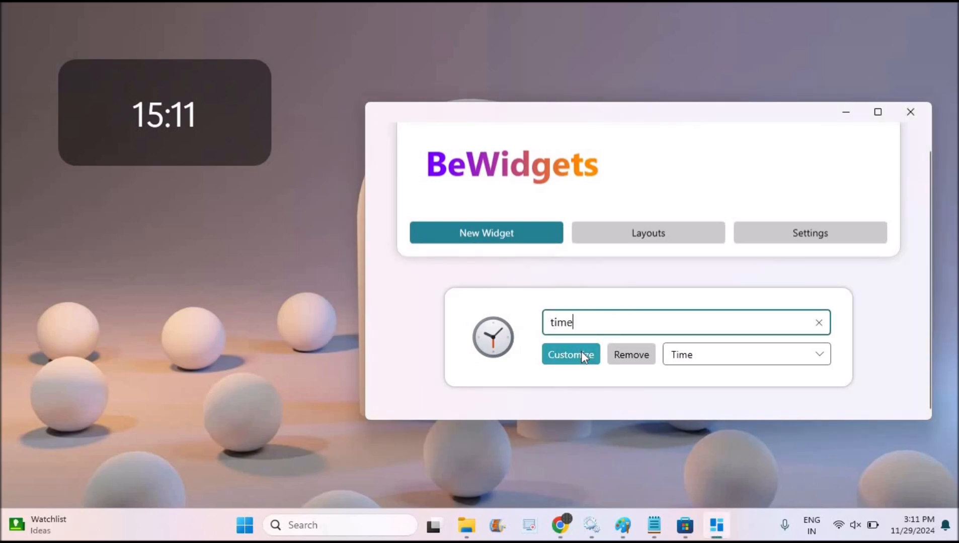
click(581, 352)
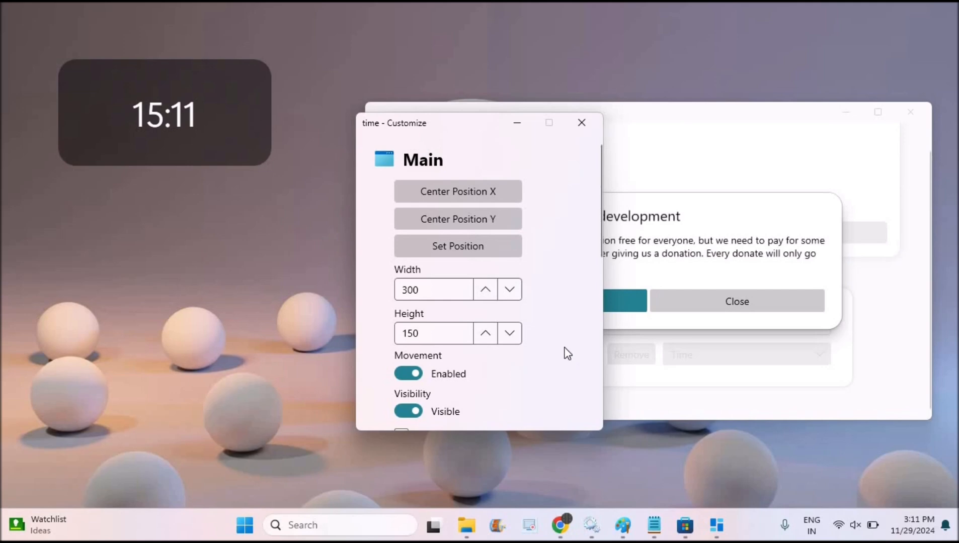
Step: Center the time widget horizontally and vertically, and check its exact position values without changing them
click(477, 195)
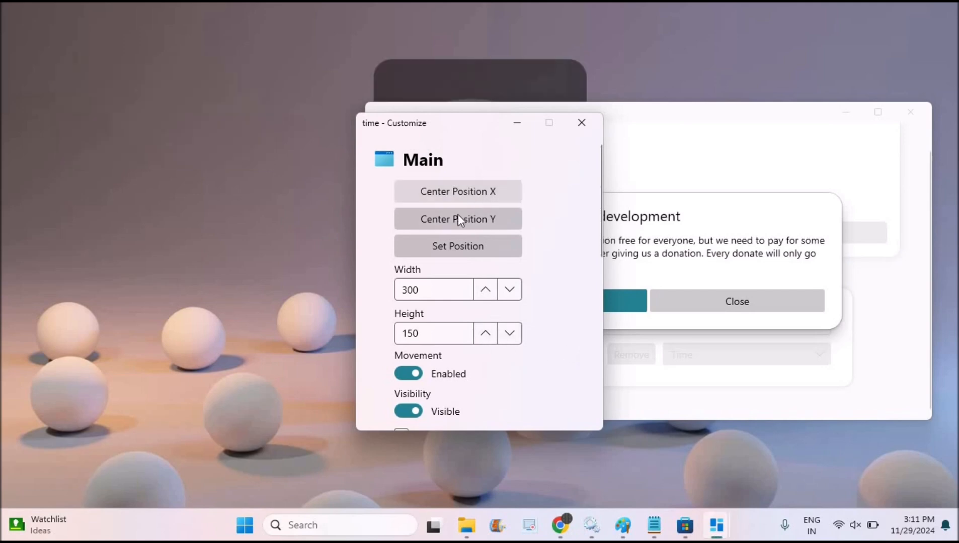
click(439, 223)
click(460, 246)
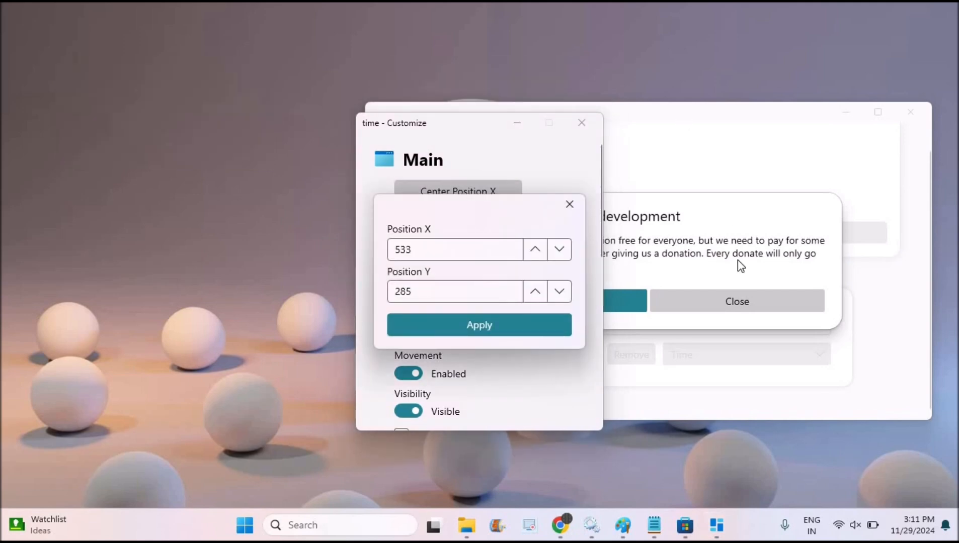
click(845, 114)
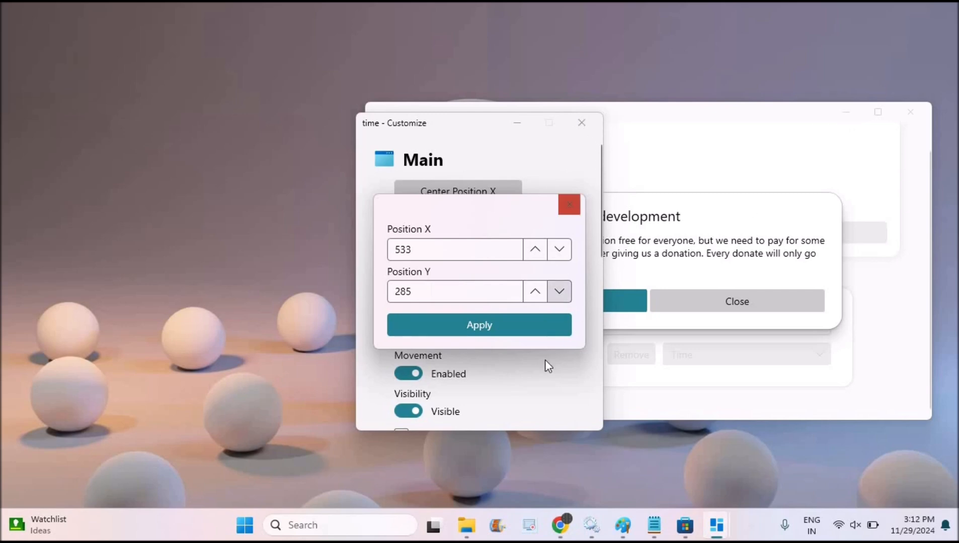
click(573, 204)
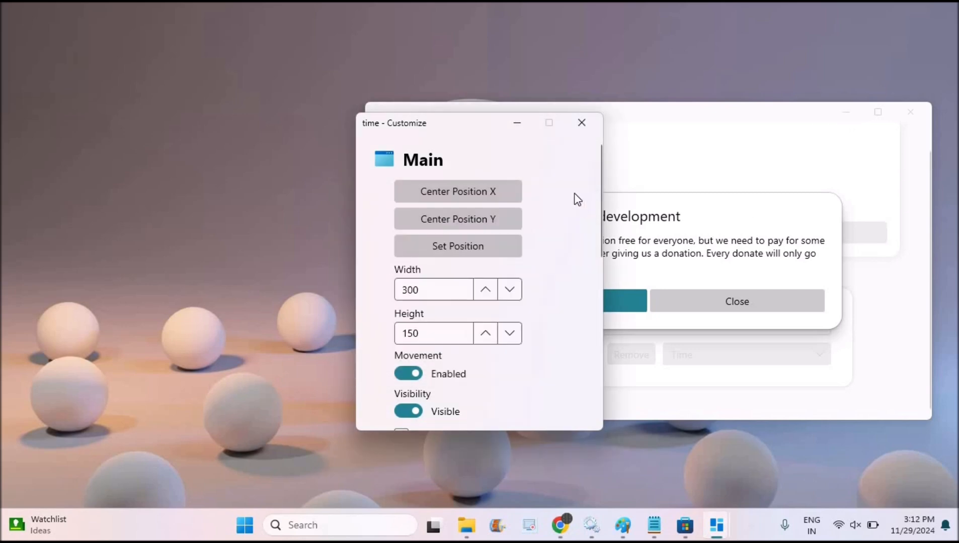
Step: Dismiss the donation message, minimize the customization and BeWidgets windows, and move the time widget to the desktop's upper-left area
click(515, 123)
click(767, 306)
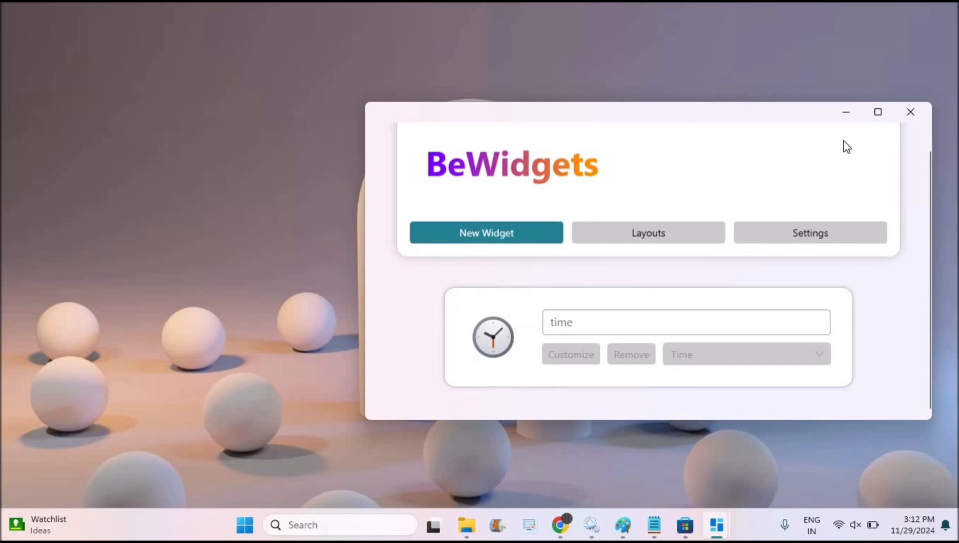
click(844, 112)
drag(517, 224, 255, 116)
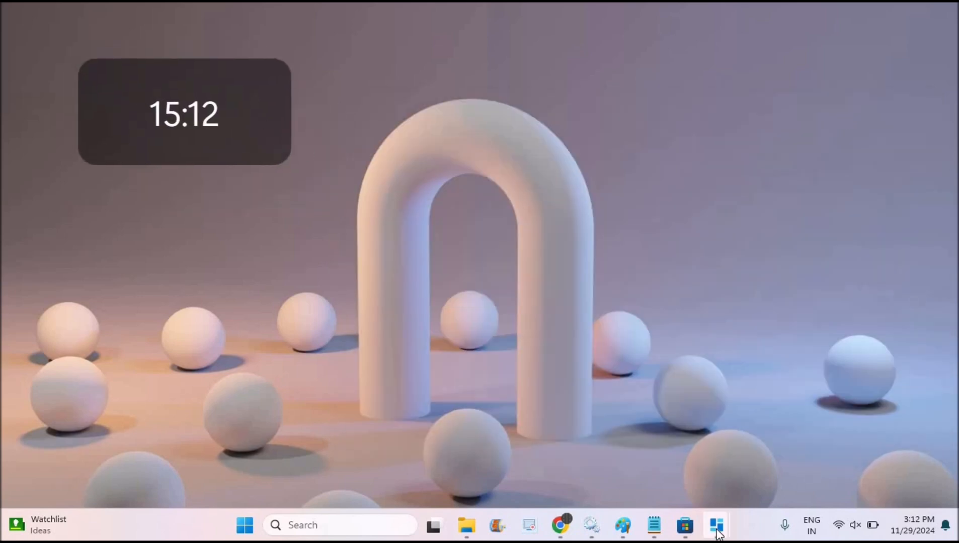
Step: Apply a lower Position X that puts the time widget at the desktop's left edge, and move it back slightly inward
mouse_move(717, 528)
click(768, 461)
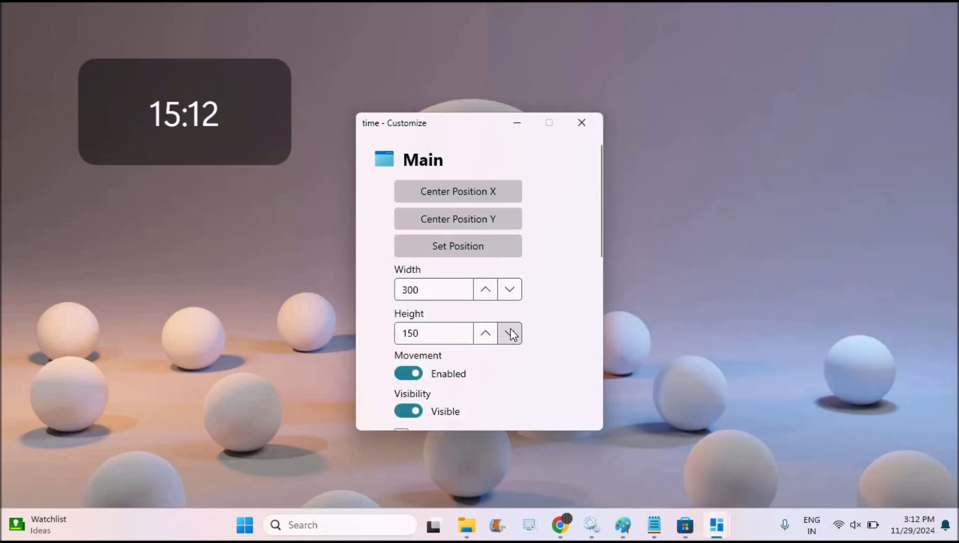
click(474, 240)
click(562, 253)
click(562, 253)
click(562, 253)
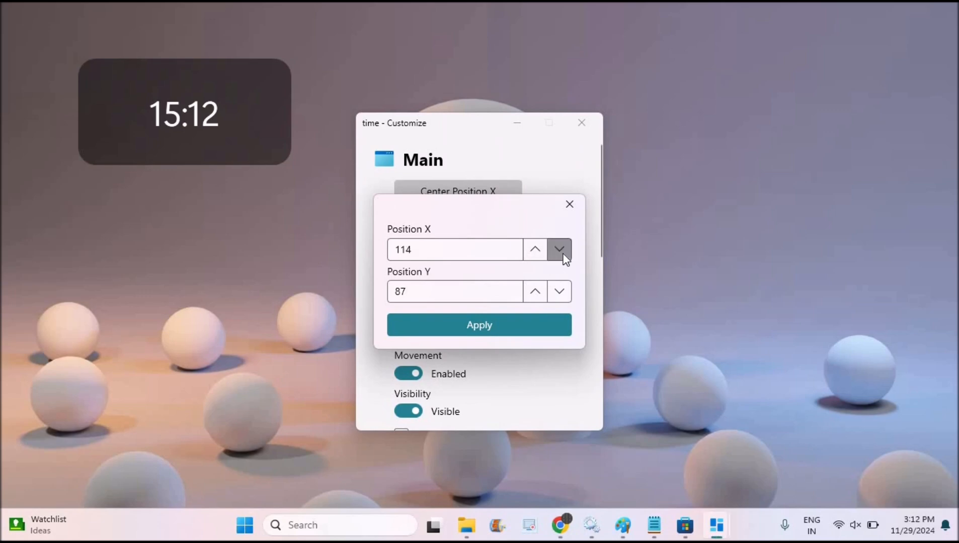
drag(426, 251, 315, 245)
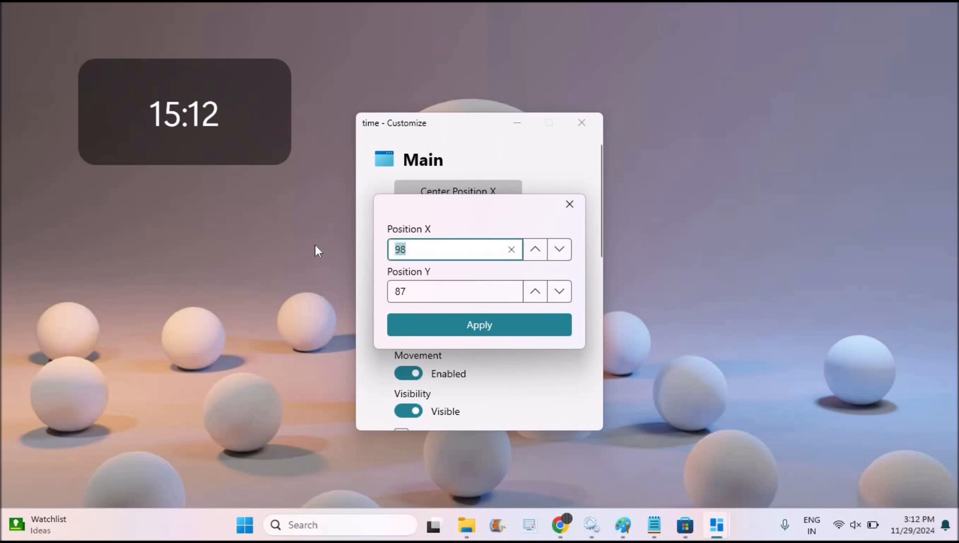
key(Num_Lock)
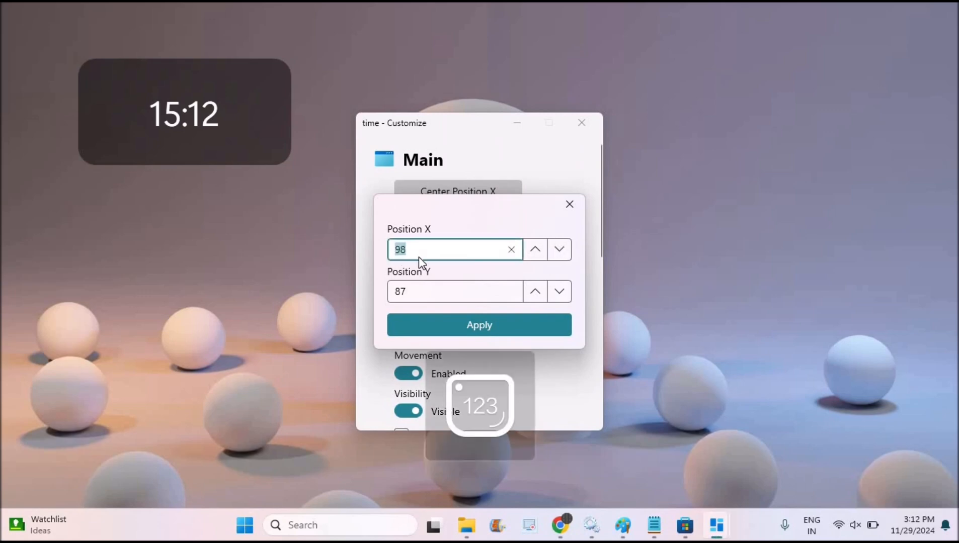
text(8)
click(460, 327)
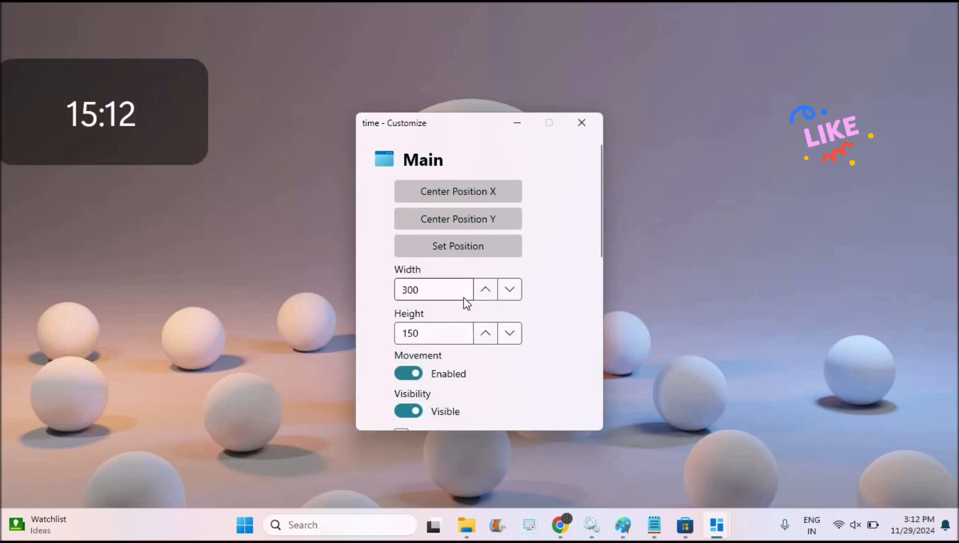
drag(171, 131, 234, 150)
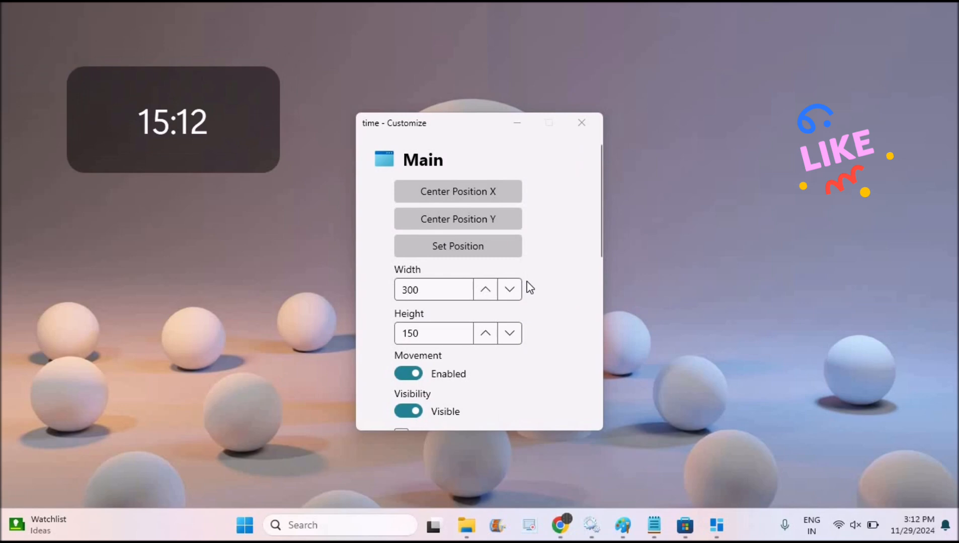
Step: Try right text alignment for the time widget and restore the Center alignment
click(596, 279)
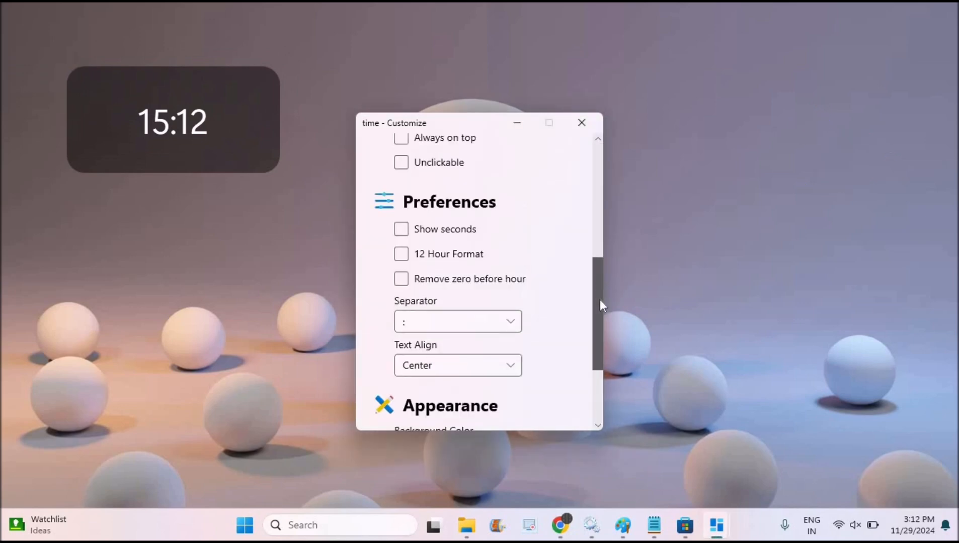
scroll(600, 300, down, 3)
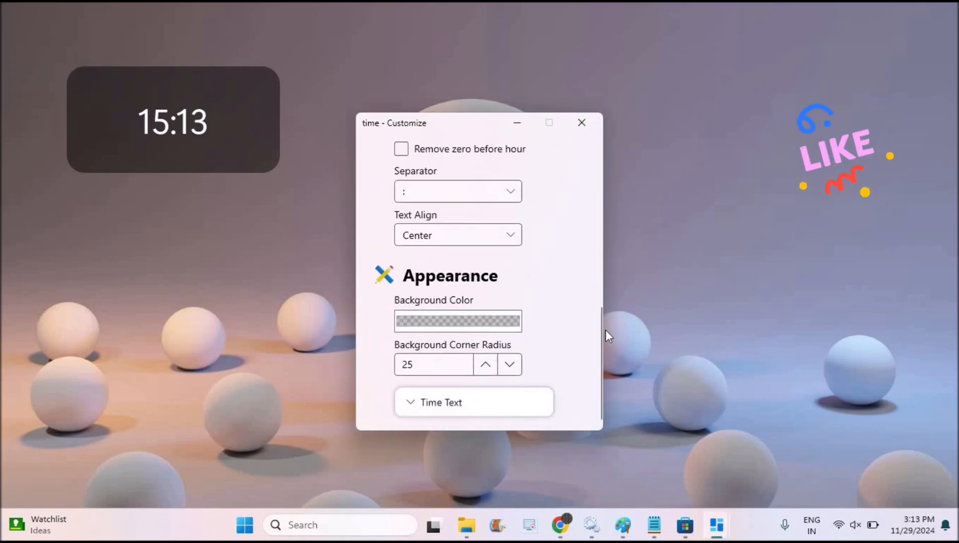
click(511, 236)
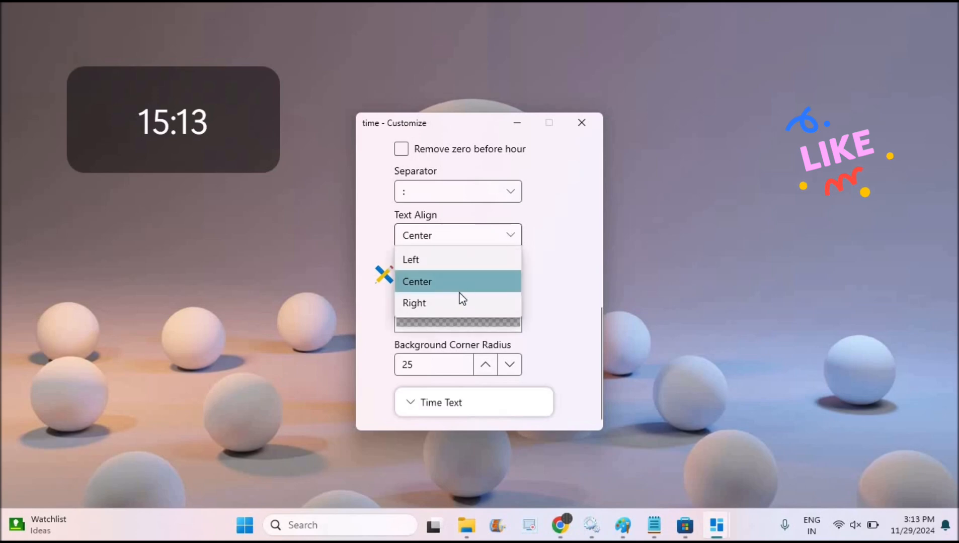
click(454, 303)
click(474, 236)
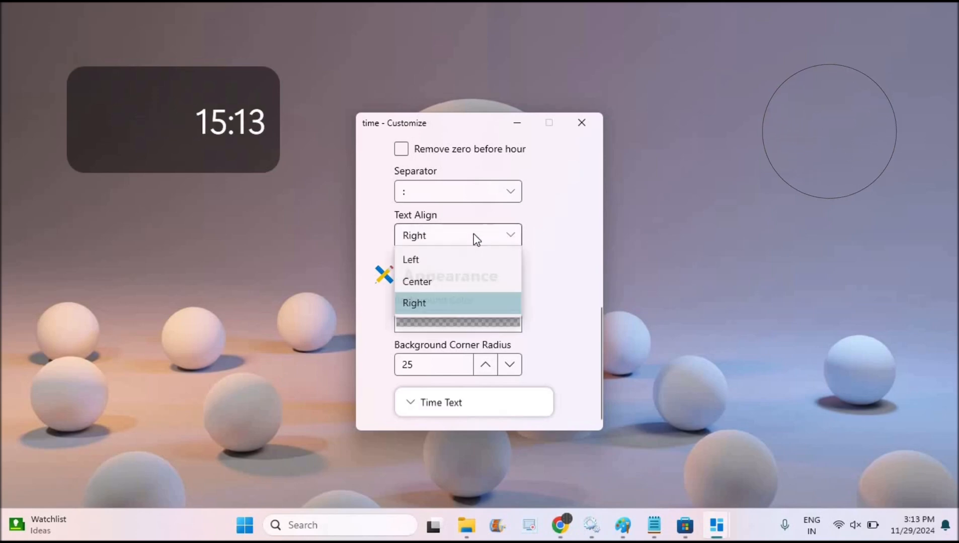
click(452, 286)
Step: Expand the Time Text appearance settings and increase the font size to 68
drag(599, 386, 604, 363)
click(488, 408)
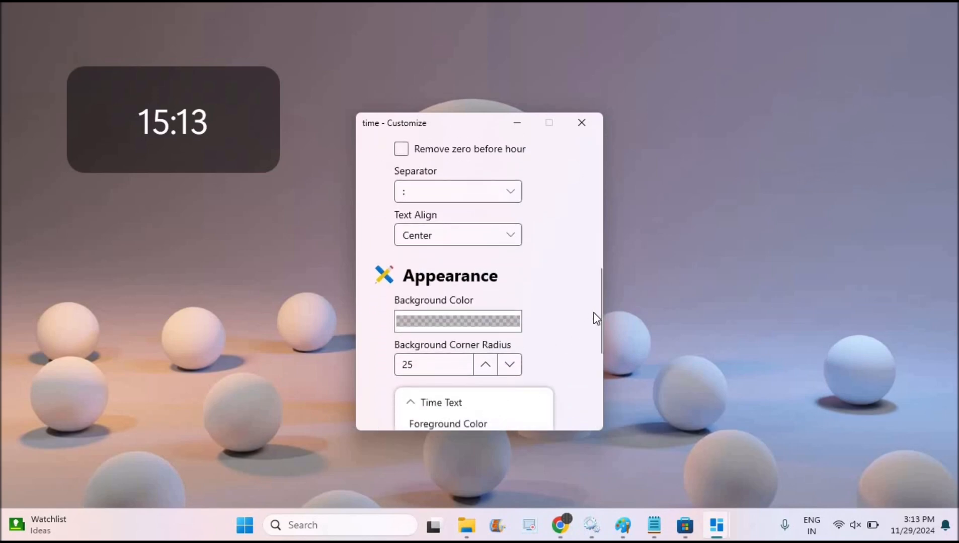
click(599, 368)
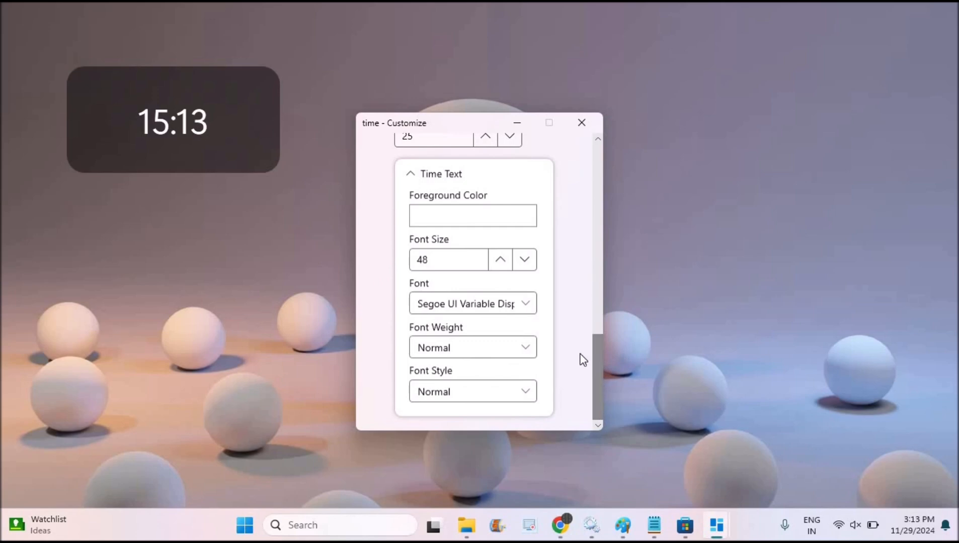
click(529, 264)
click(507, 265)
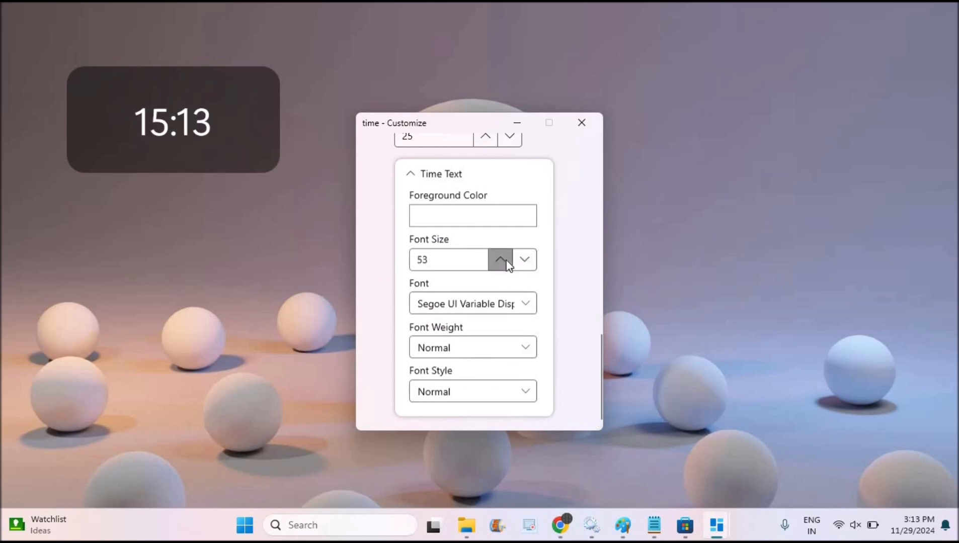
Step: Set the time text's font weight to Bold and keep the font style at Normal
click(533, 351)
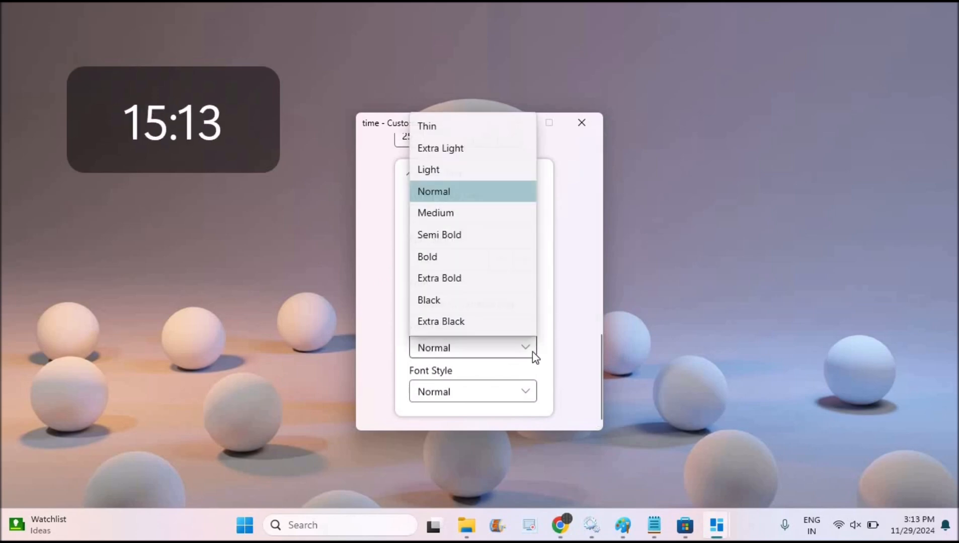
click(450, 257)
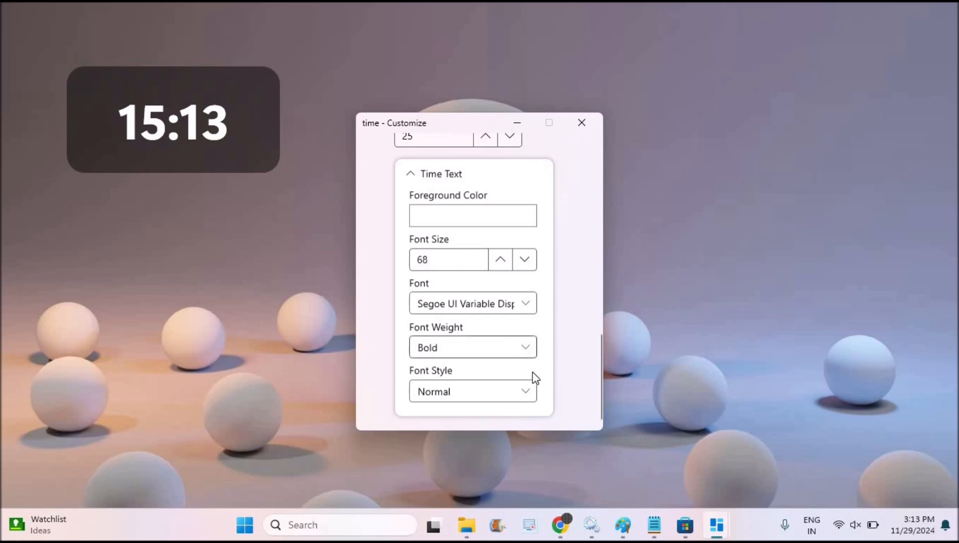
click(521, 396)
click(519, 396)
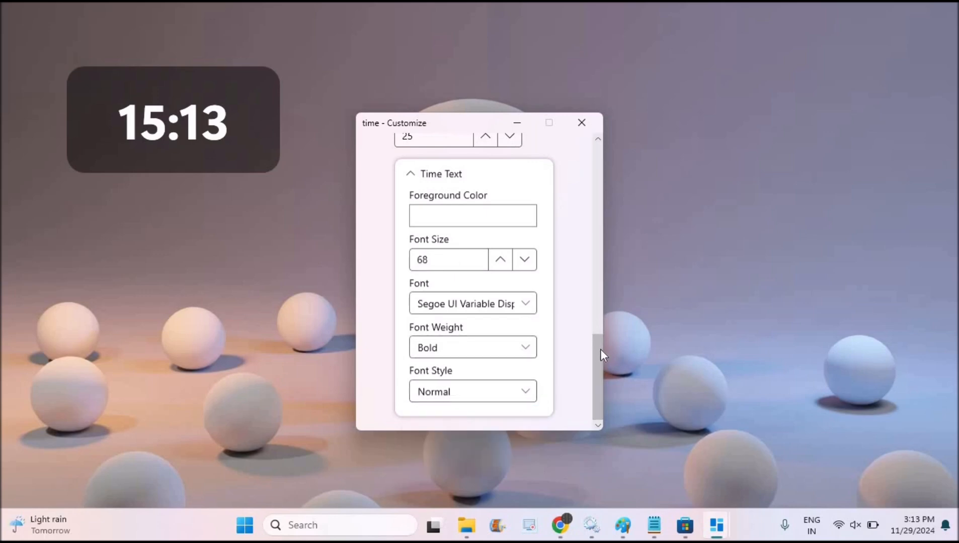
Step: Set the time widget's background color to light pink
mouse_move(600, 349)
mouse_down()
mouse_move(597, 309)
mouse_move(597, 330)
mouse_up()
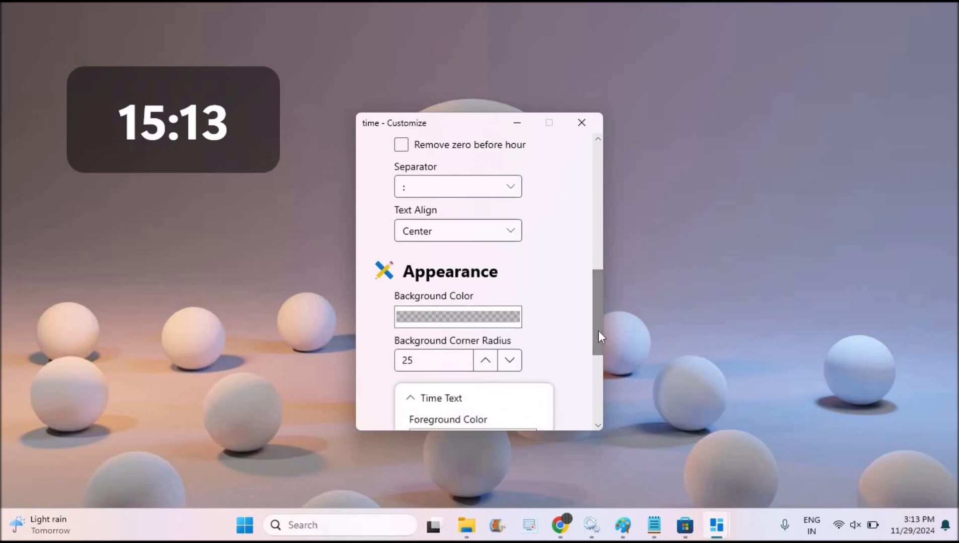
click(505, 316)
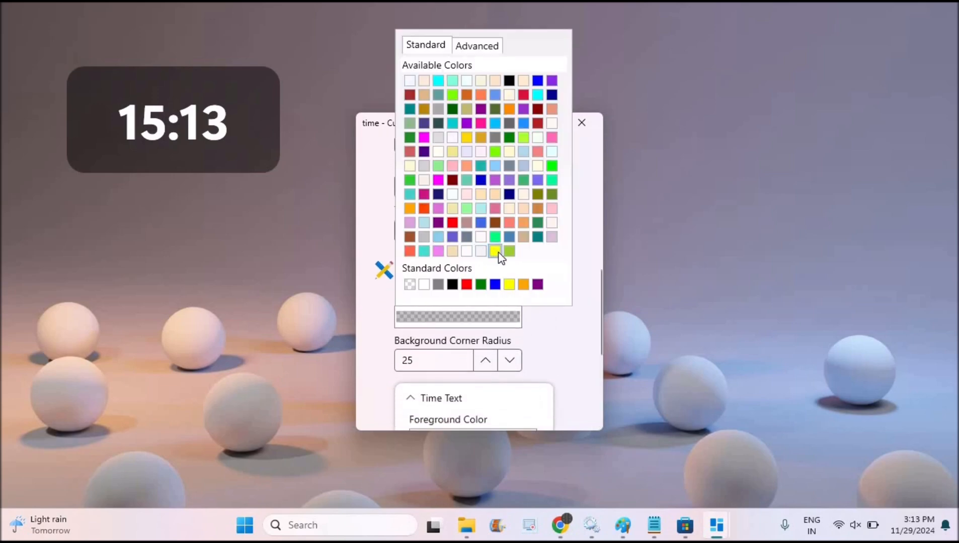
click(553, 209)
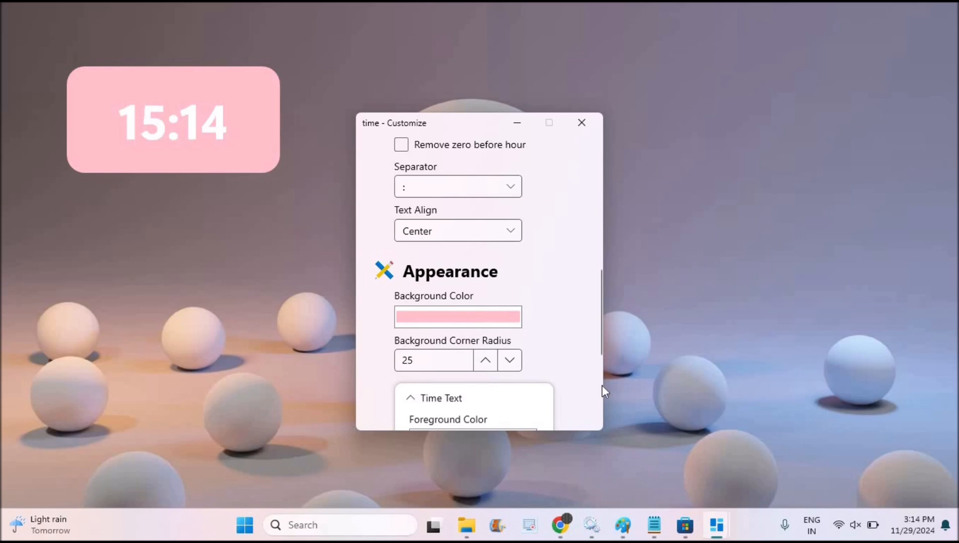
Step: Try smaller and larger background corner radii for the time widget, settle on 70, and close its customization window
scroll(602, 383, down, 3)
drag(599, 374, 596, 339)
click(510, 258)
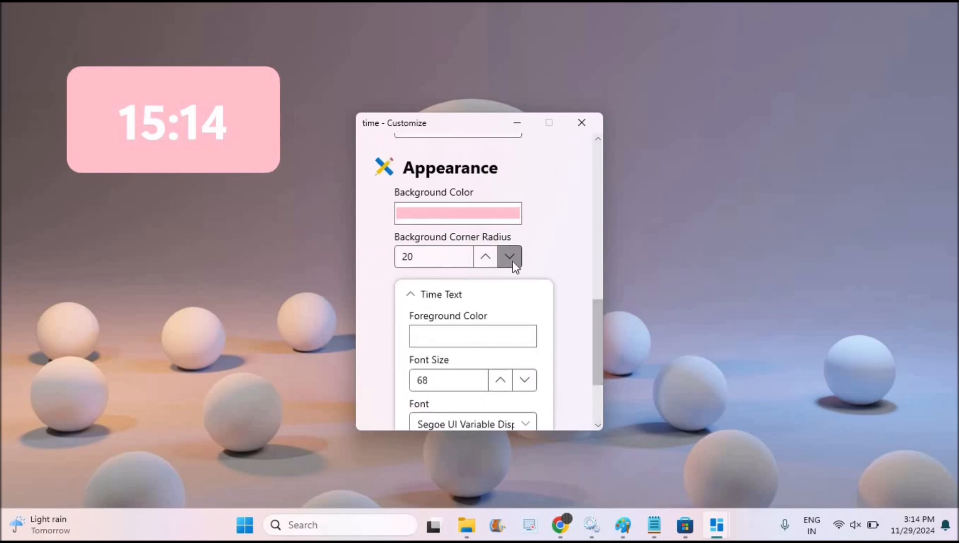
click(509, 258)
click(509, 258)
click(509, 259)
click(509, 259)
click(487, 258)
click(487, 258)
click(487, 259)
click(486, 258)
click(486, 257)
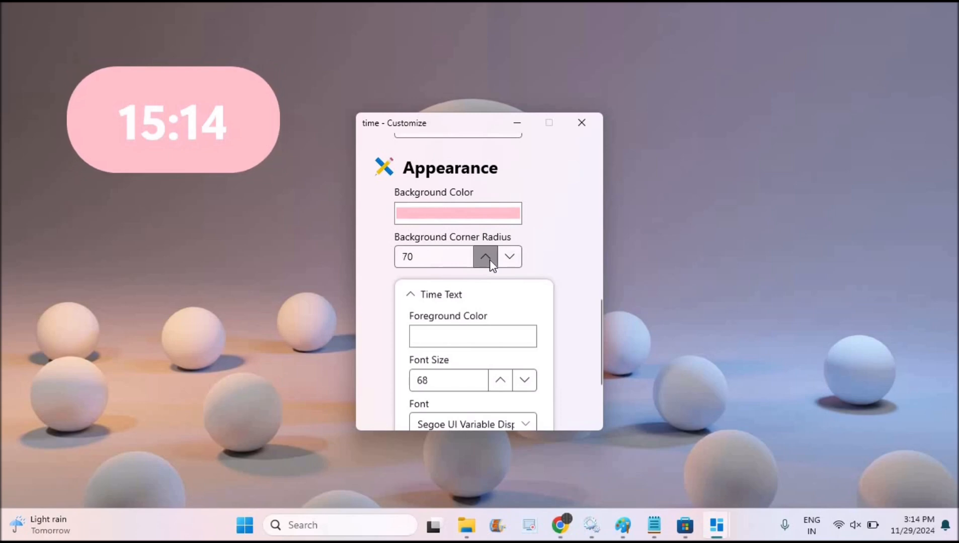
click(486, 258)
click(486, 258)
click(509, 259)
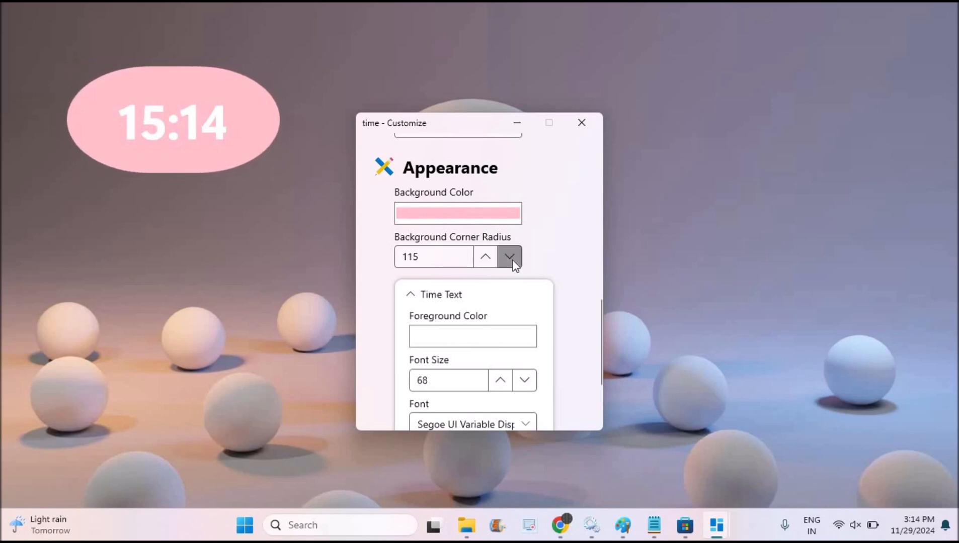
click(510, 258)
click(509, 258)
click(510, 258)
click(509, 259)
click(509, 258)
click(510, 259)
click(510, 259)
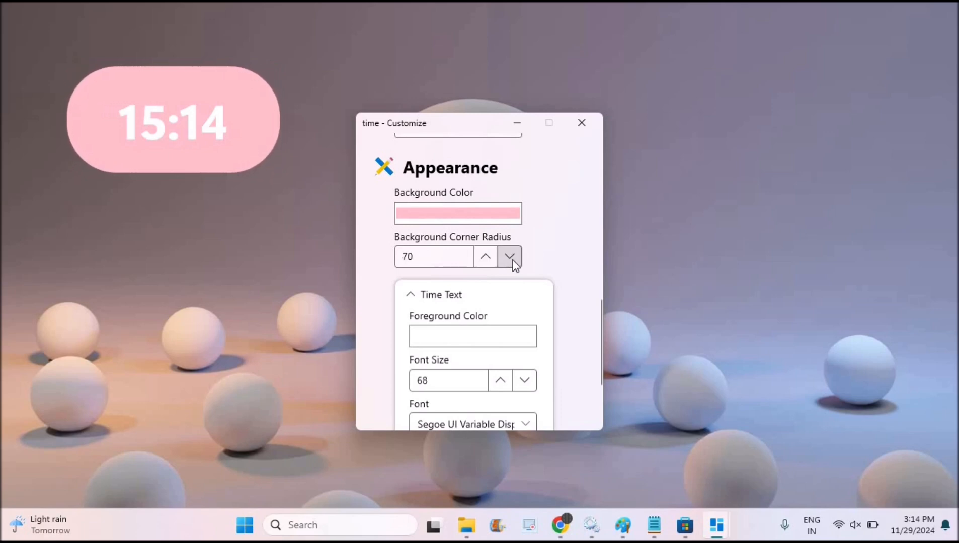
click(581, 122)
Step: Add a new widget from the BeWidgets main window, set its type to Weather and name it "weather"
mouse_move(716, 525)
click(709, 469)
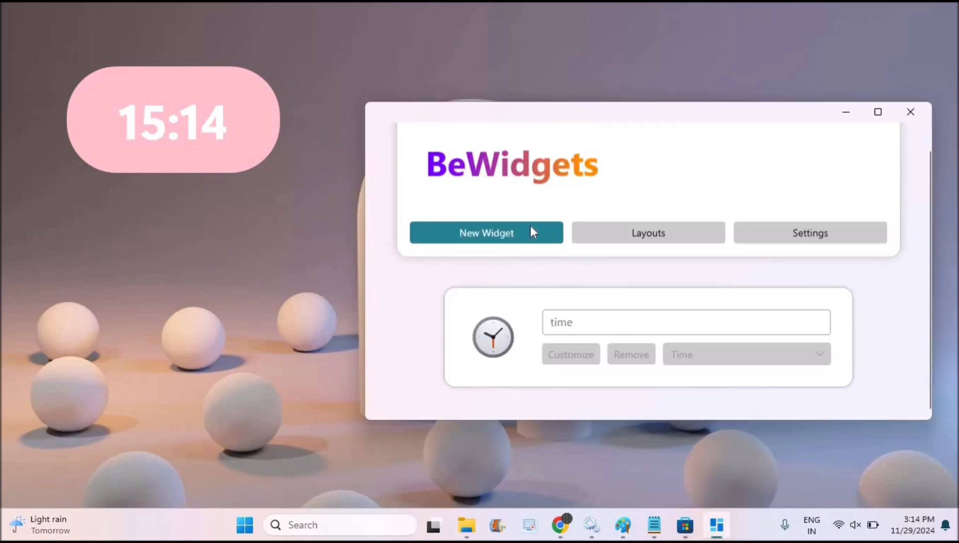
click(530, 228)
click(800, 362)
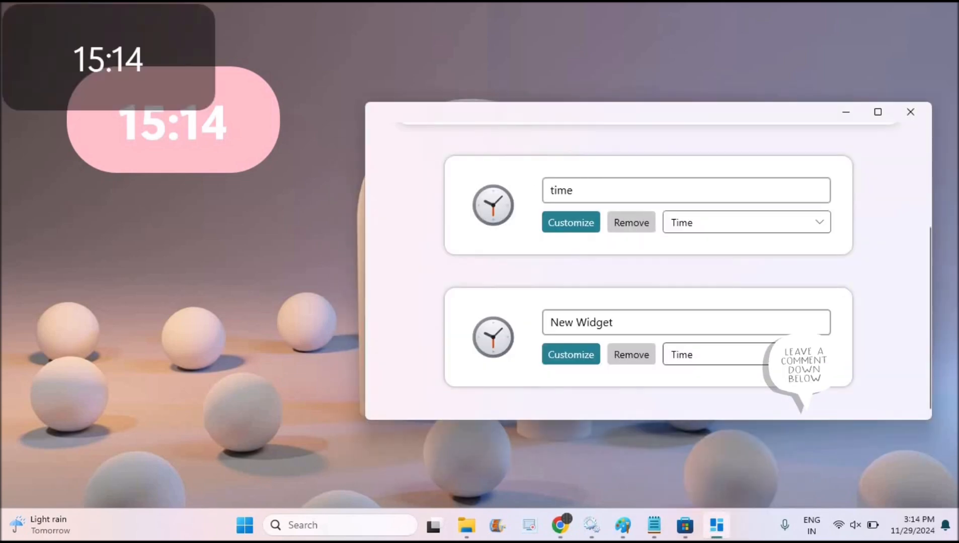
click(696, 486)
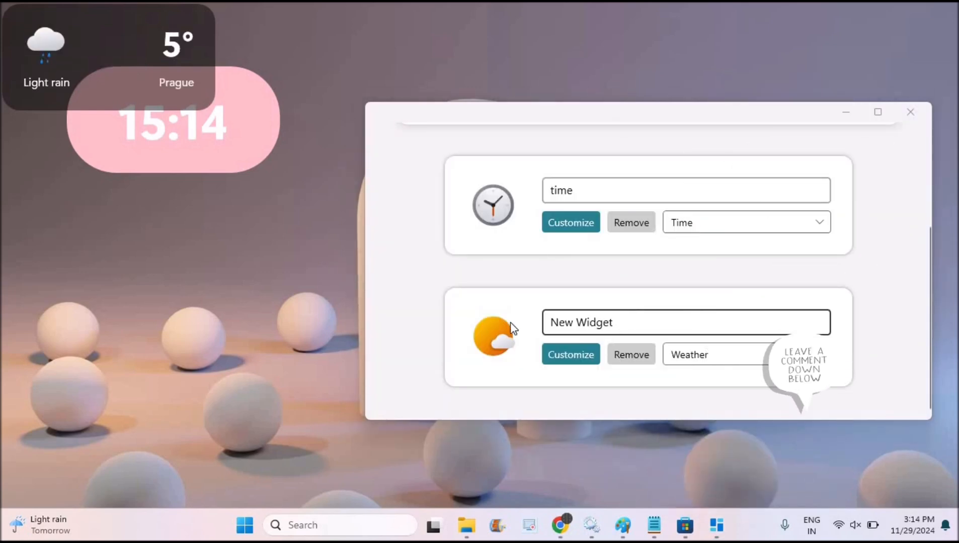
text(wea)
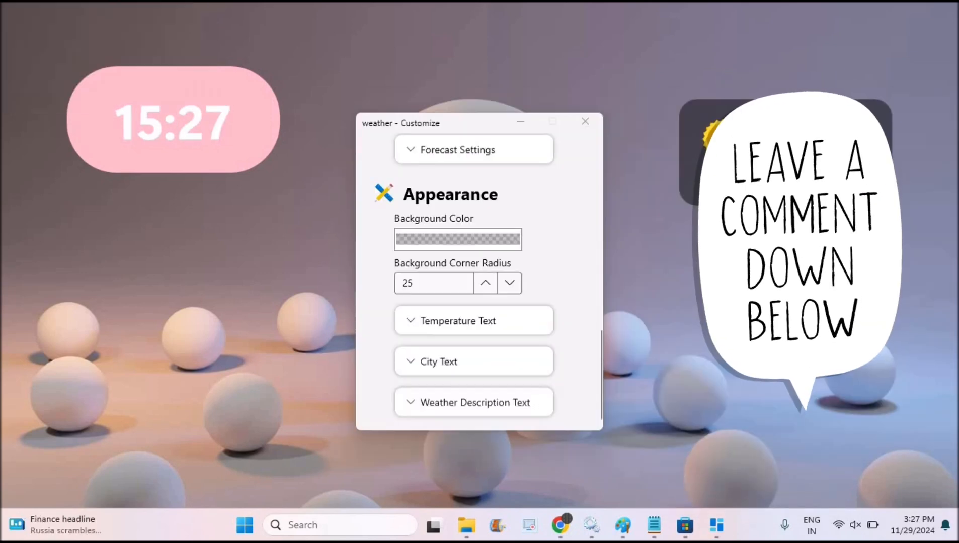
Step: Bring back the BeWidgets main window, close the weather customization window, and reposition the main window on the desktop
mouse_move(716, 534)
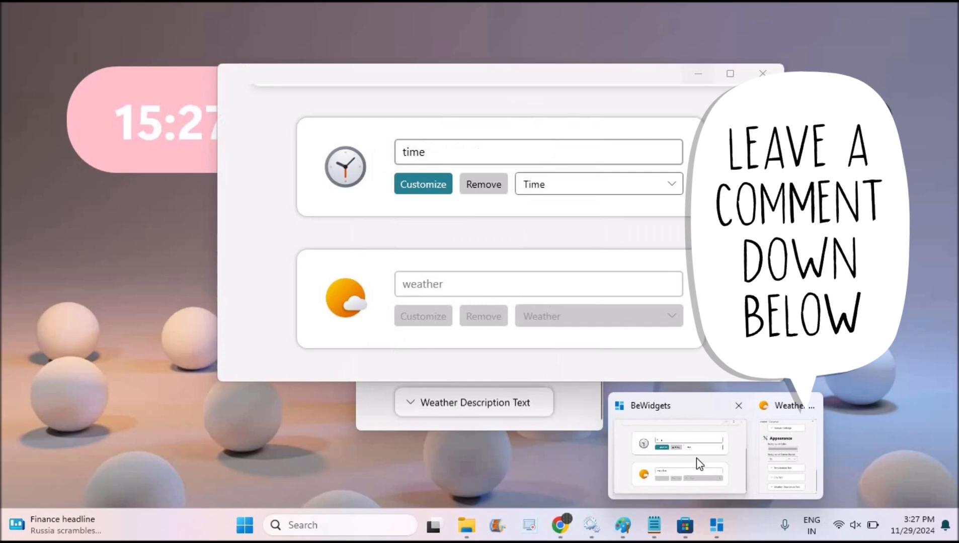
click(696, 458)
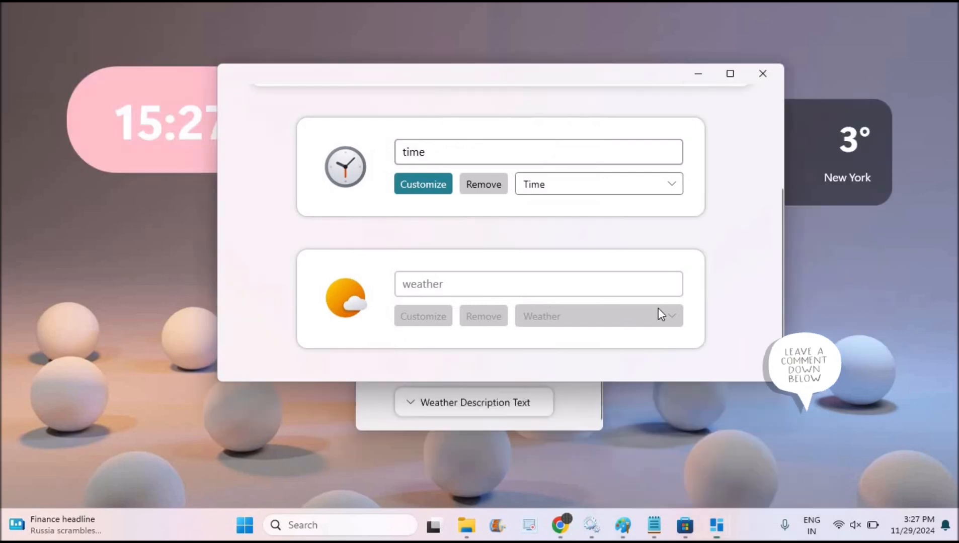
drag(552, 81, 751, 210)
click(585, 121)
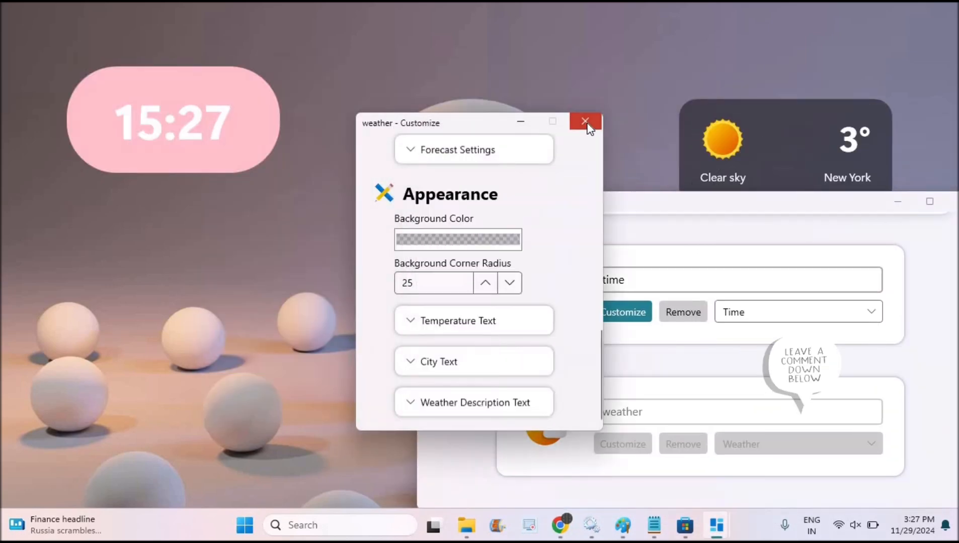
drag(605, 212, 483, 58)
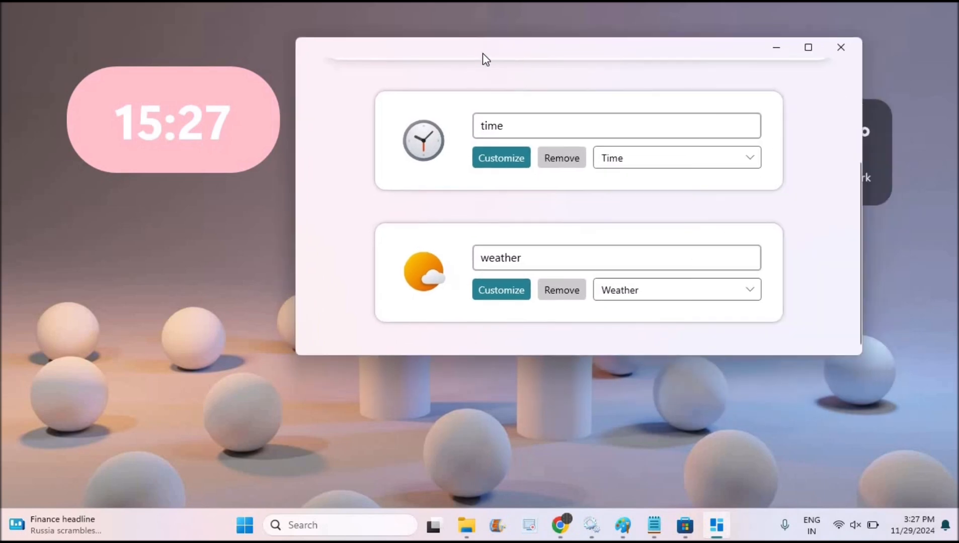
Step: Replace the weather widget's name with "weather"
key(ctrl+a)
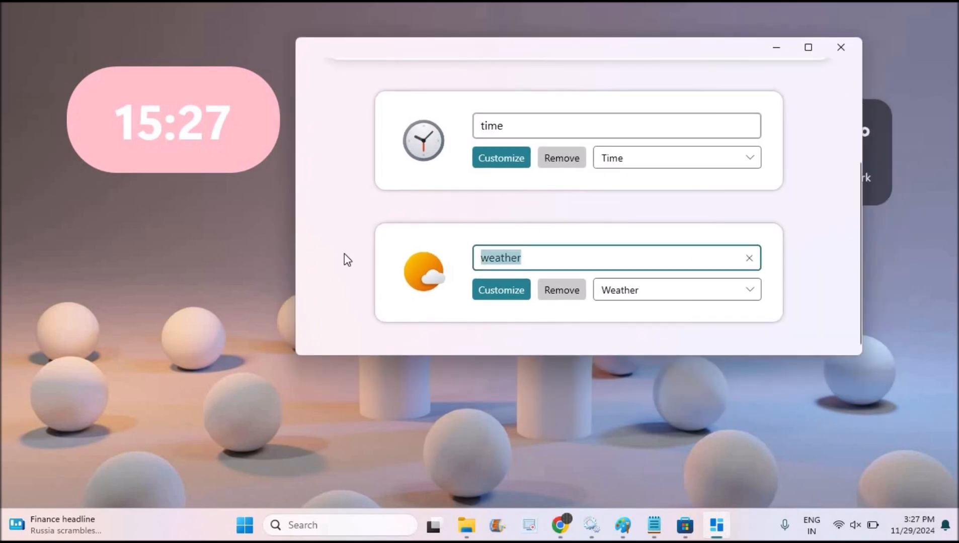
text(weather)
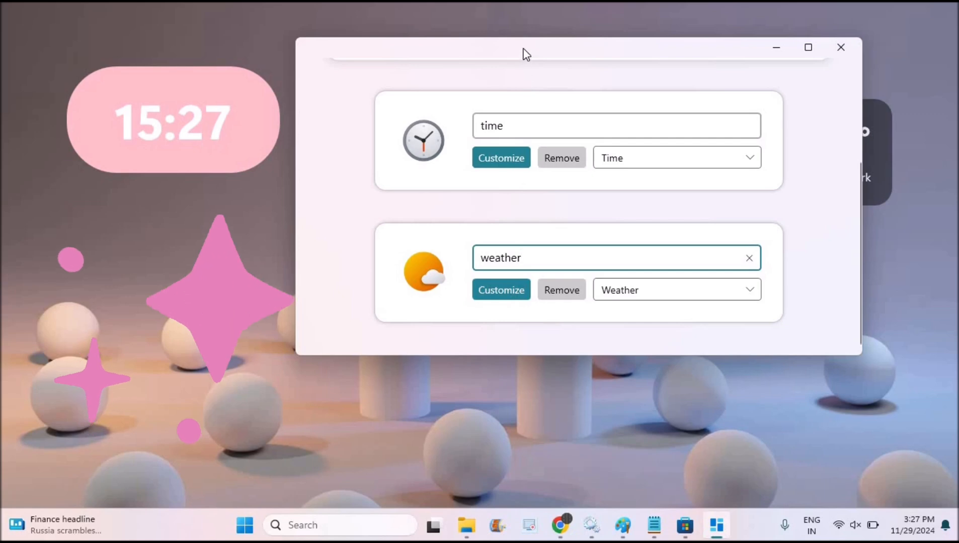
Step: Move the BeWidgets window out of the way and reposition the weather widget by hand in the desktop's upper-right area
drag(524, 78, 823, 227)
drag(800, 119, 105, 220)
drag(714, 232, 458, 204)
drag(142, 256, 725, 101)
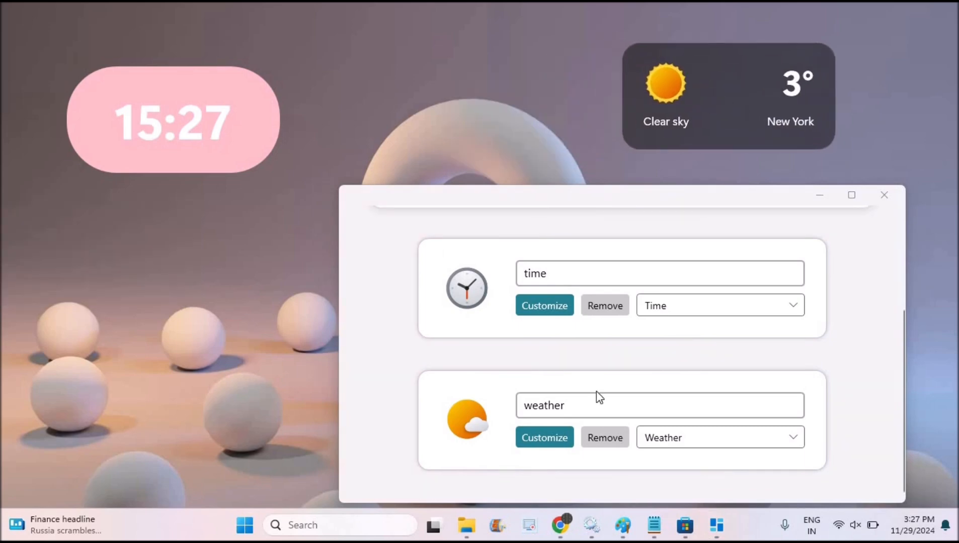
Step: Open the weather widget's customization preferences and set its city to "california"
click(546, 438)
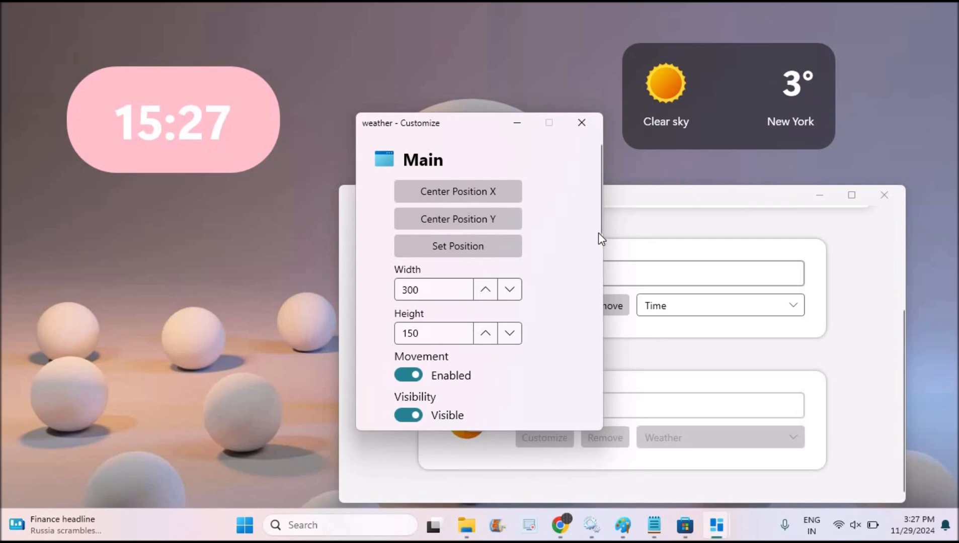
click(600, 245)
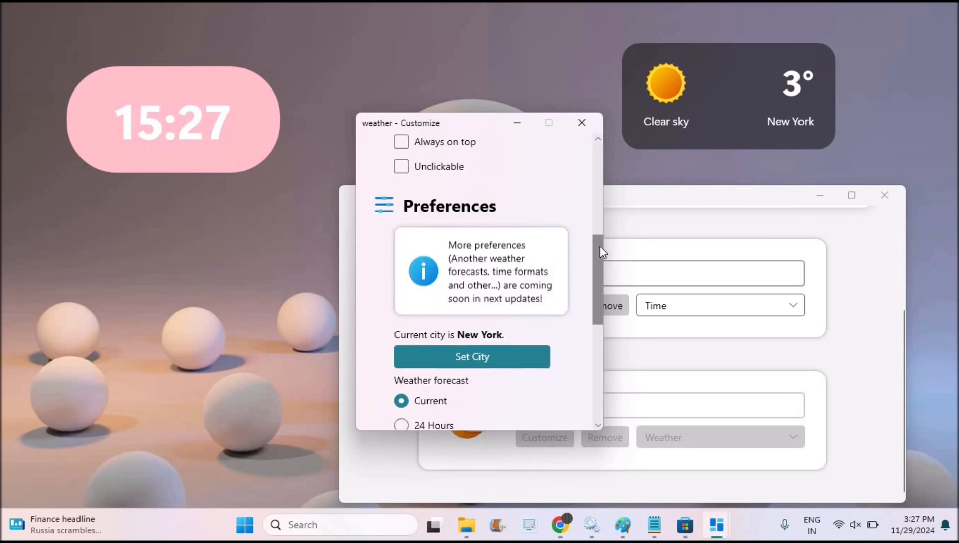
mouse_move(601, 246)
mouse_down()
mouse_move(597, 148)
mouse_move(594, 248)
mouse_up()
click(503, 332)
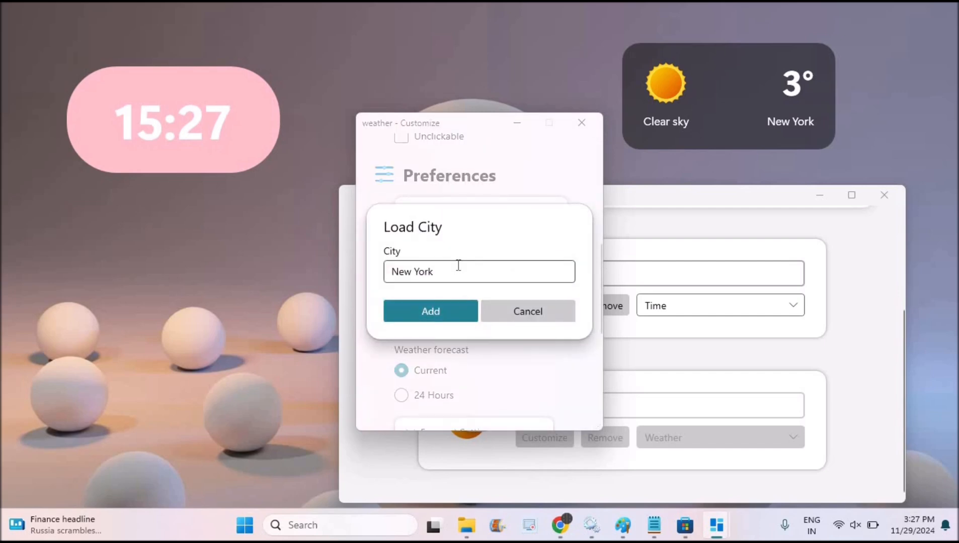
drag(448, 271, 356, 266)
text(california)
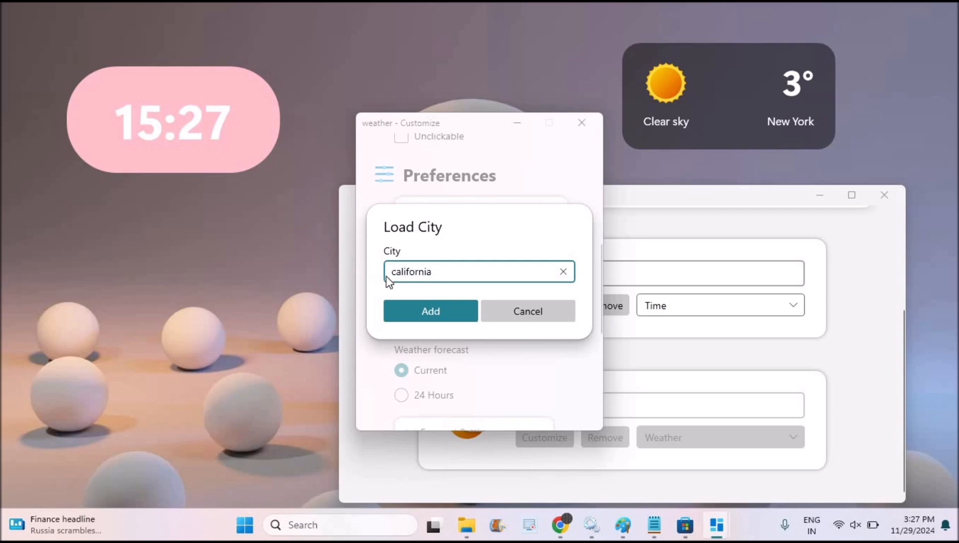
click(435, 309)
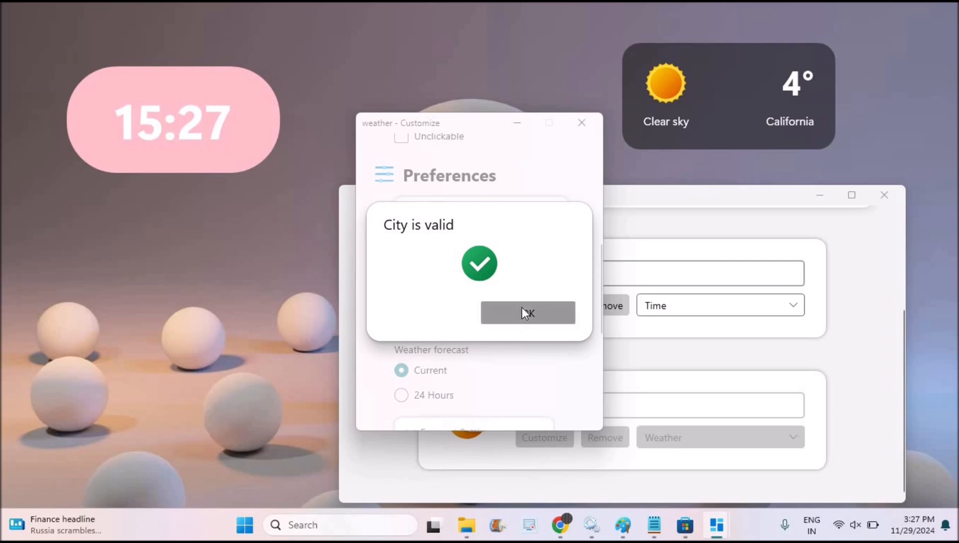
click(521, 308)
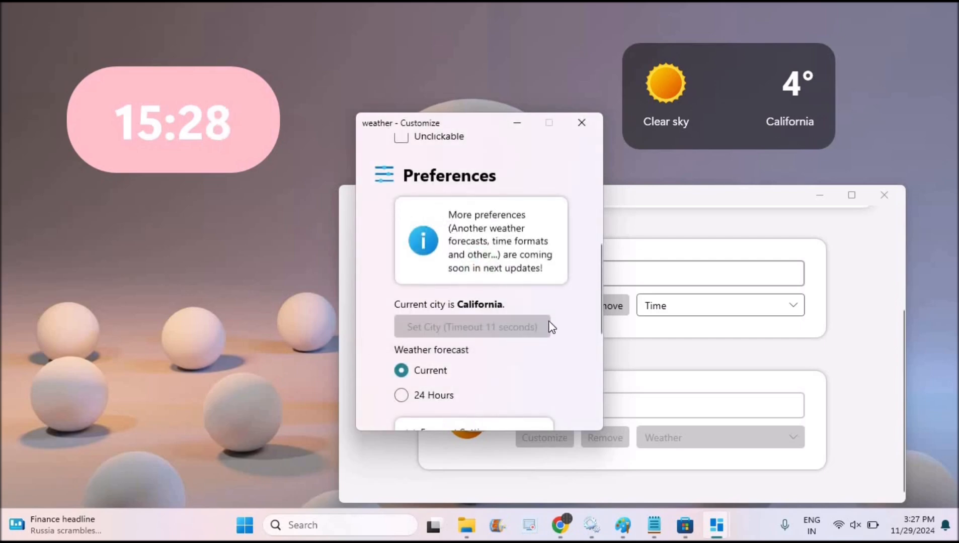
Step: Try the 24 Hours weather forecast and switch back to Current
click(421, 401)
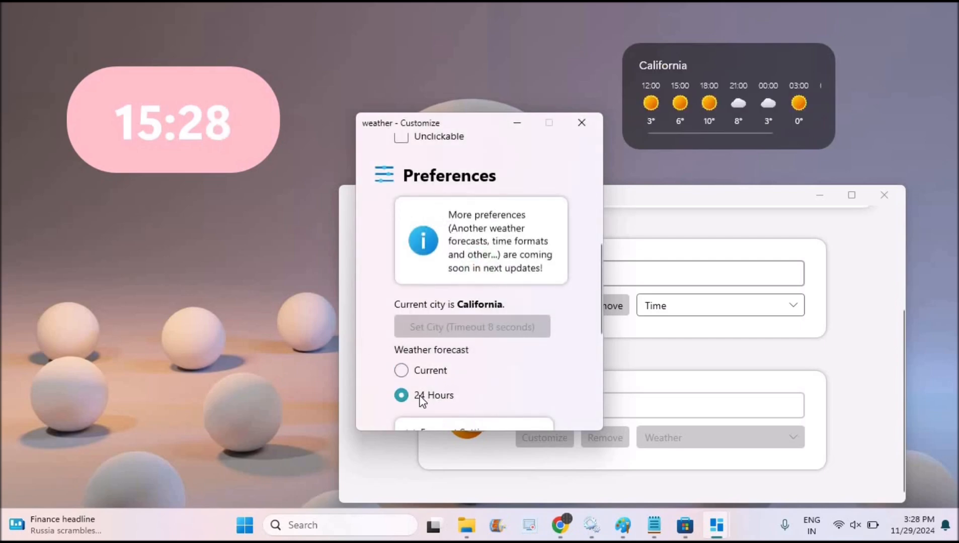
click(402, 370)
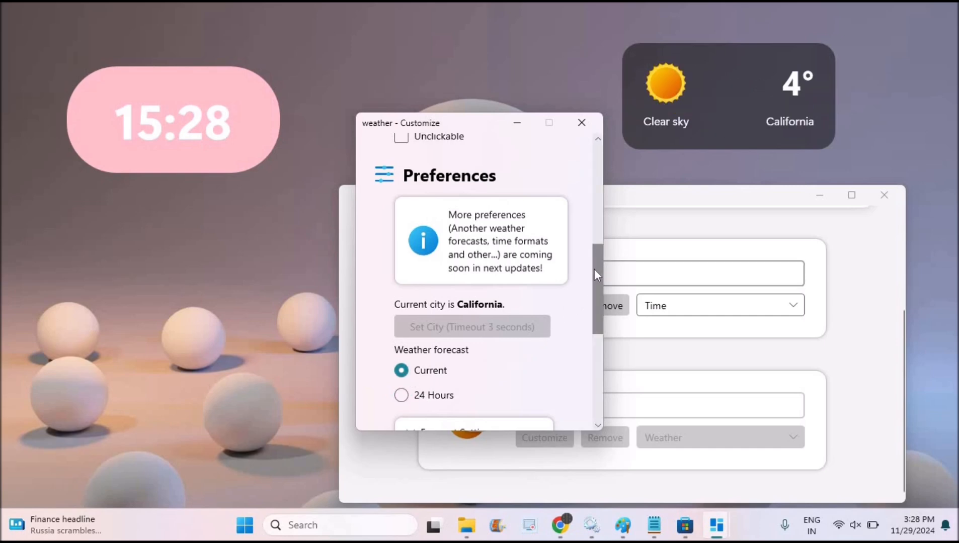
Step: Try light pink as the weather widget's background color and change it to light blue
scroll(595, 297, down, 3)
scroll(596, 321, down, 5)
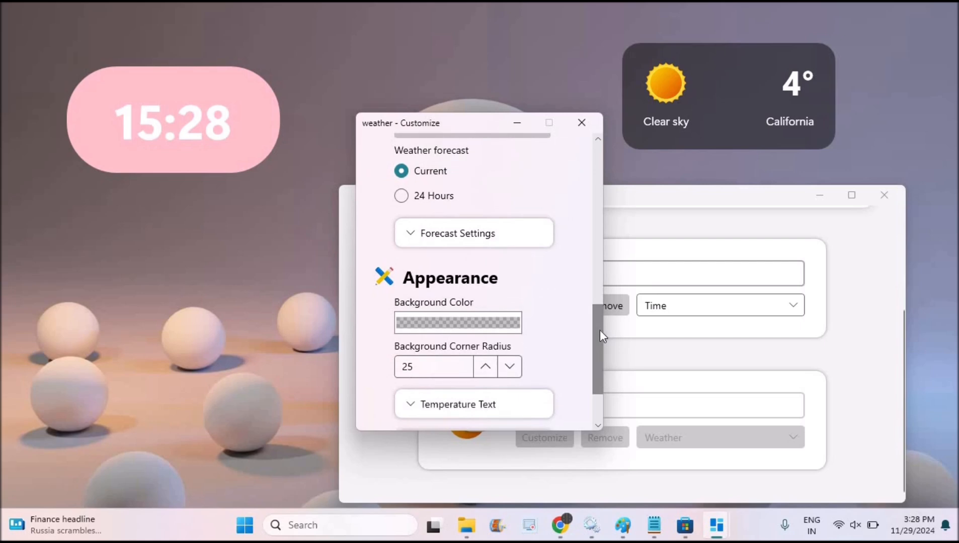
click(497, 321)
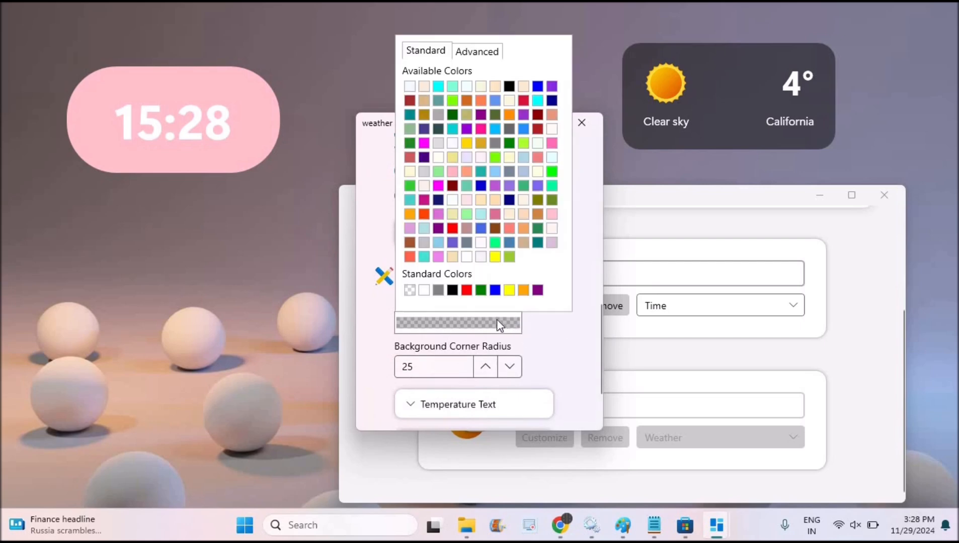
click(552, 215)
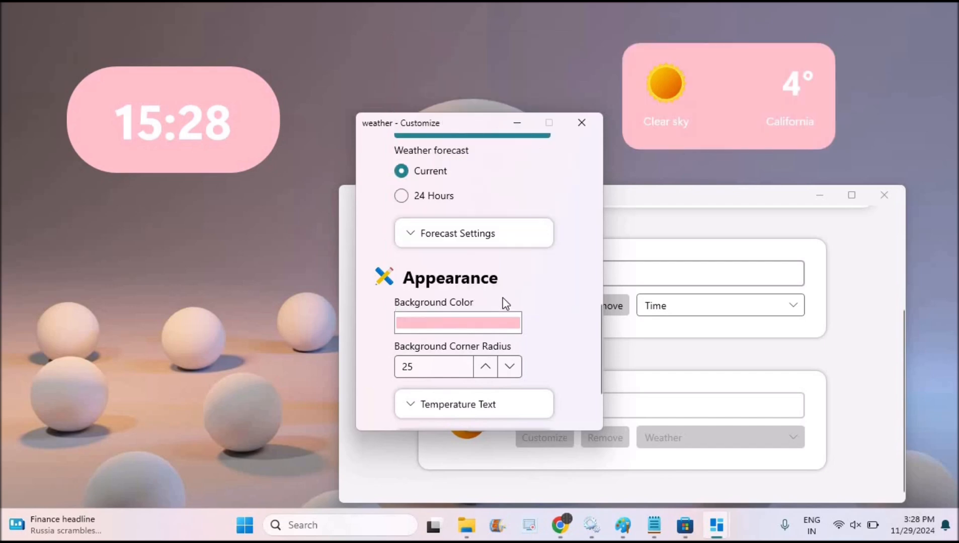
click(498, 325)
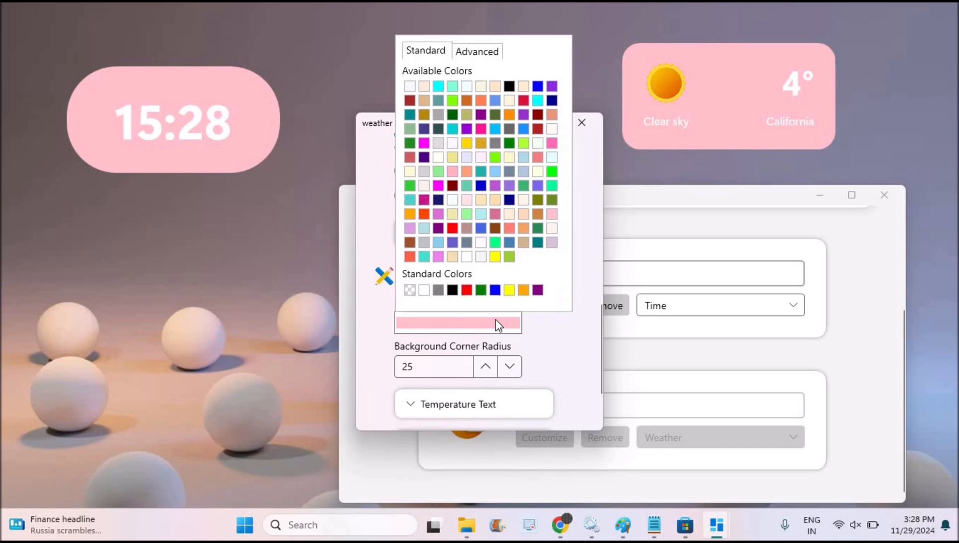
click(423, 233)
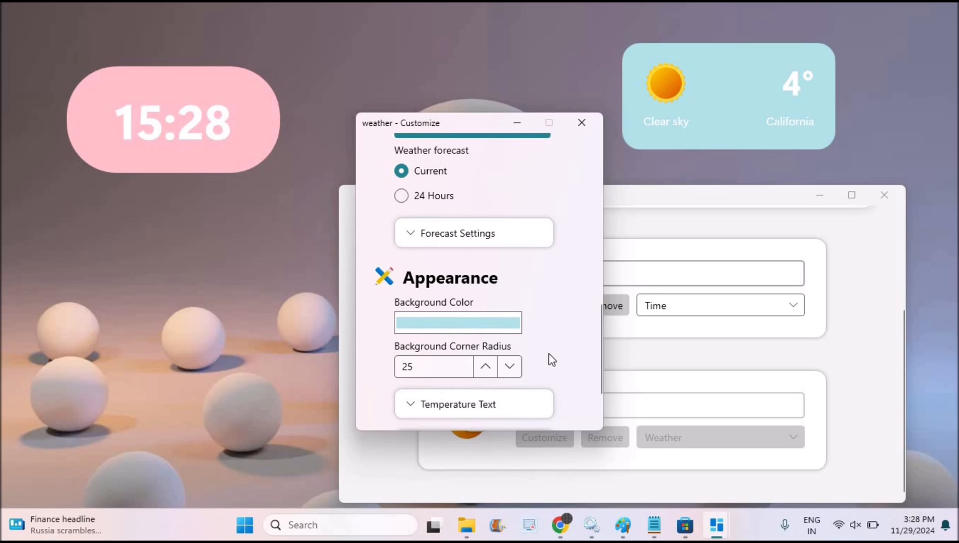
Step: Reduce the weather widget's background corner radius to 0, and raise it to 65
click(509, 366)
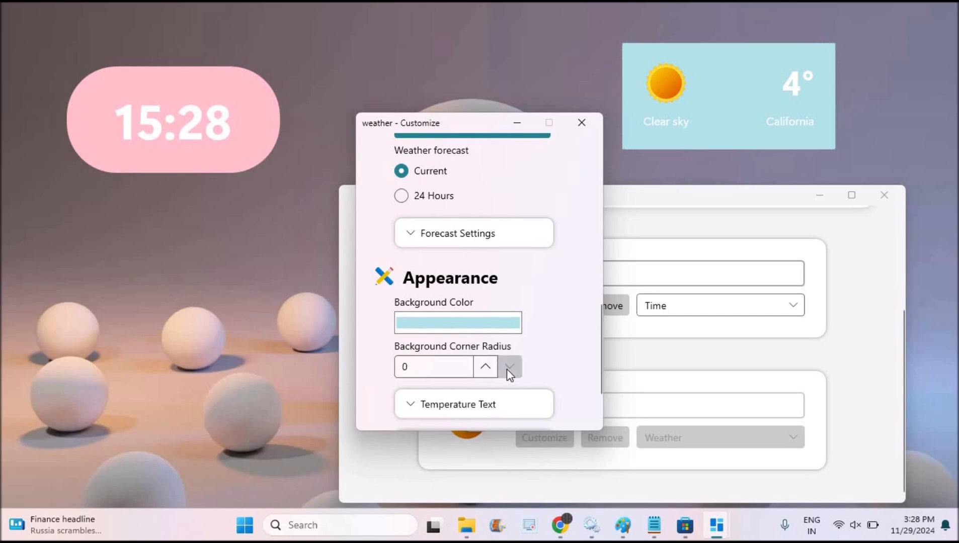
click(484, 367)
click(485, 367)
click(485, 367)
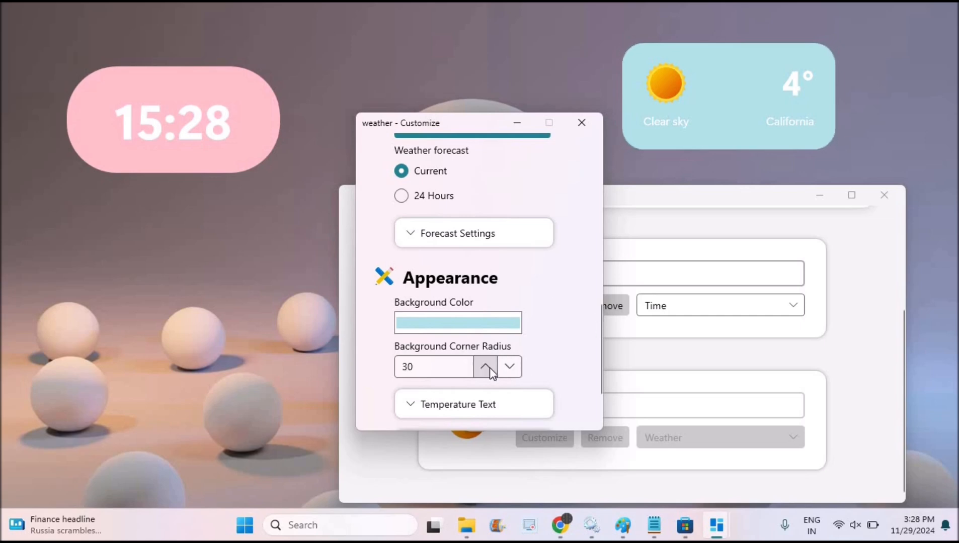
click(485, 366)
click(485, 366)
click(485, 367)
click(485, 367)
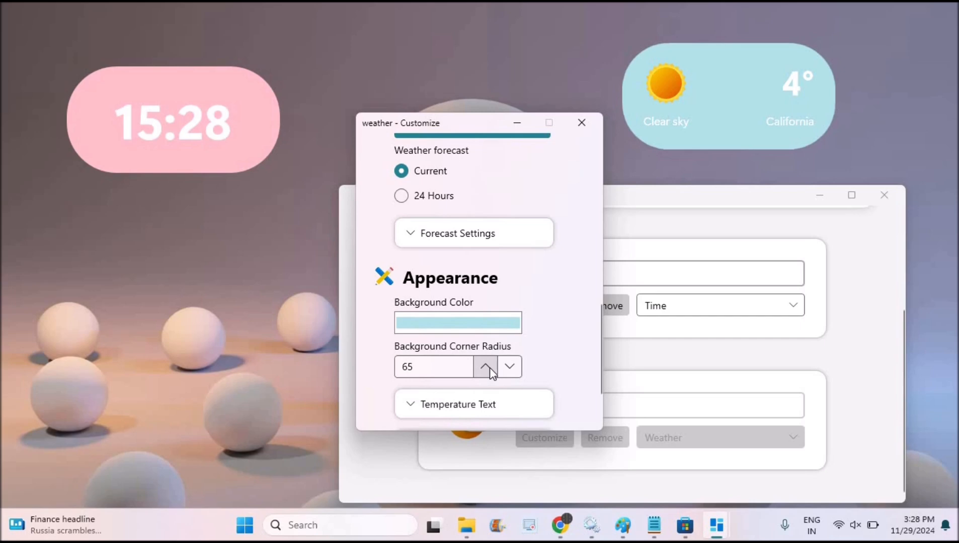
Step: Expand the Temperature Text and City Text appearance settings of the weather widget
click(523, 413)
scroll(597, 406, down, 5)
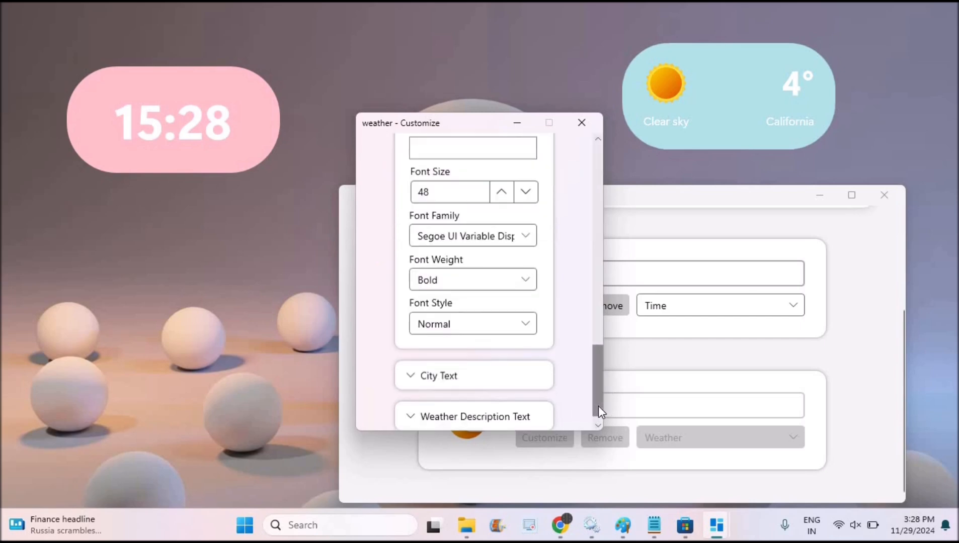
click(499, 381)
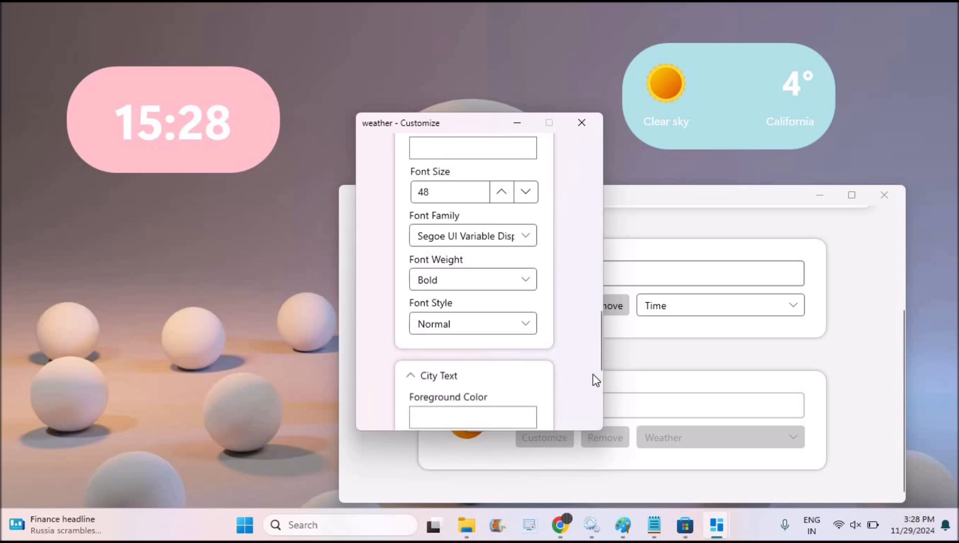
Step: Set the weather widget's City Text font weight to Bold and close its customization window
scroll(599, 395, down, 5)
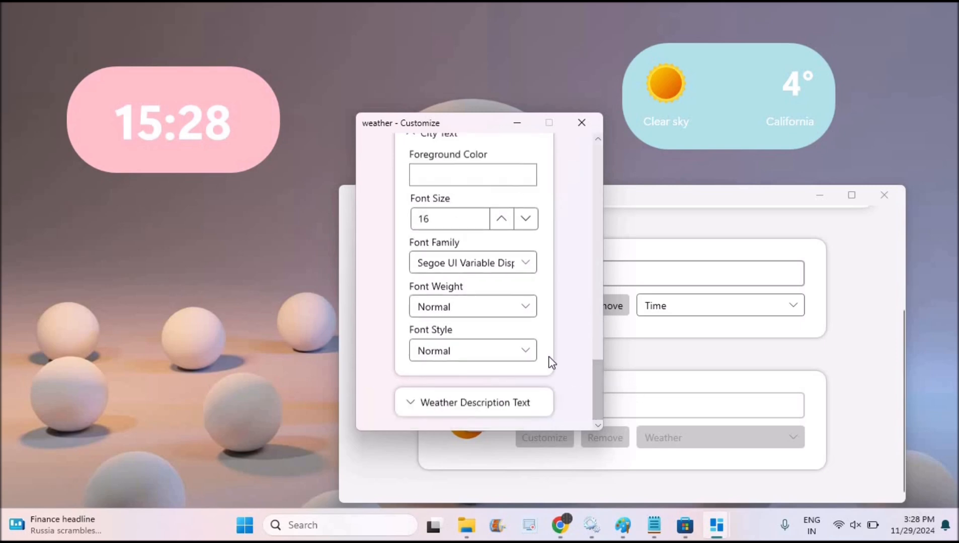
click(513, 306)
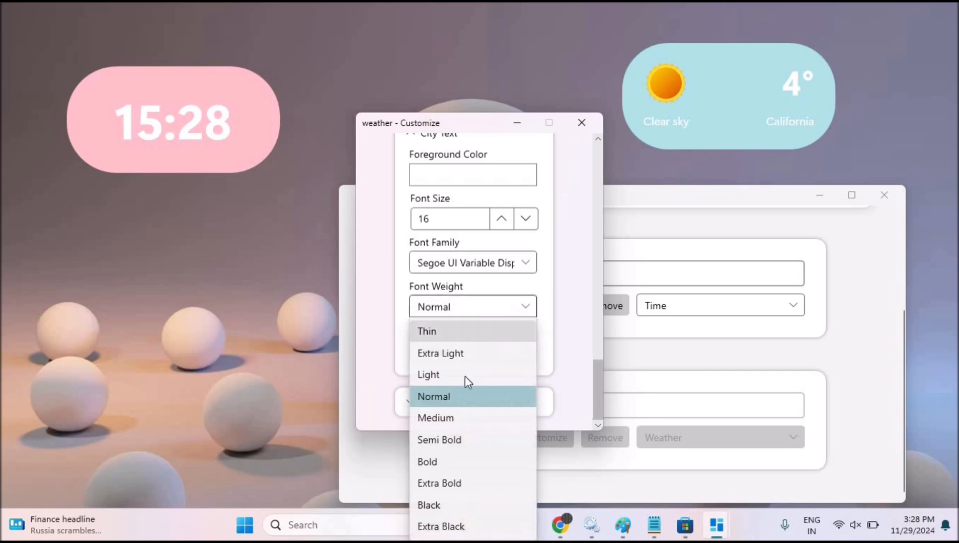
click(438, 461)
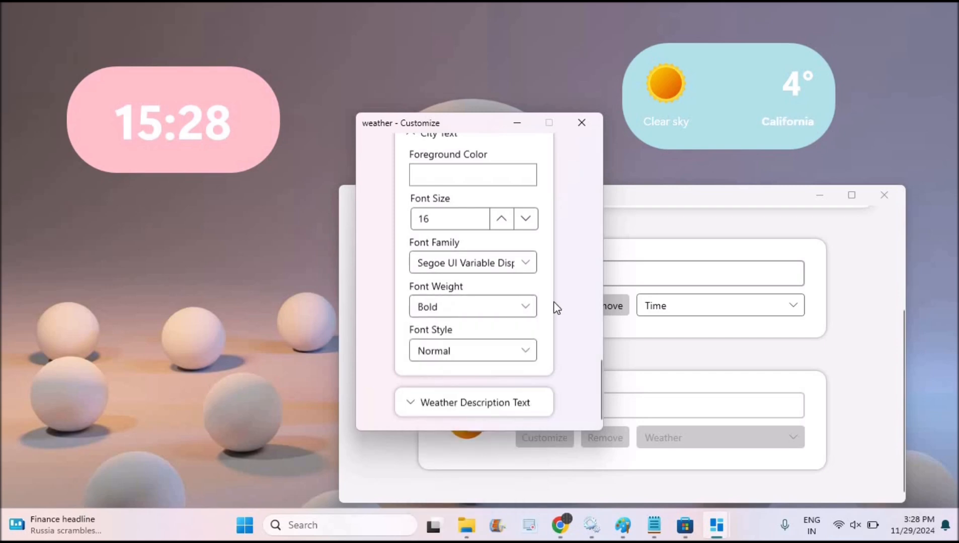
click(574, 122)
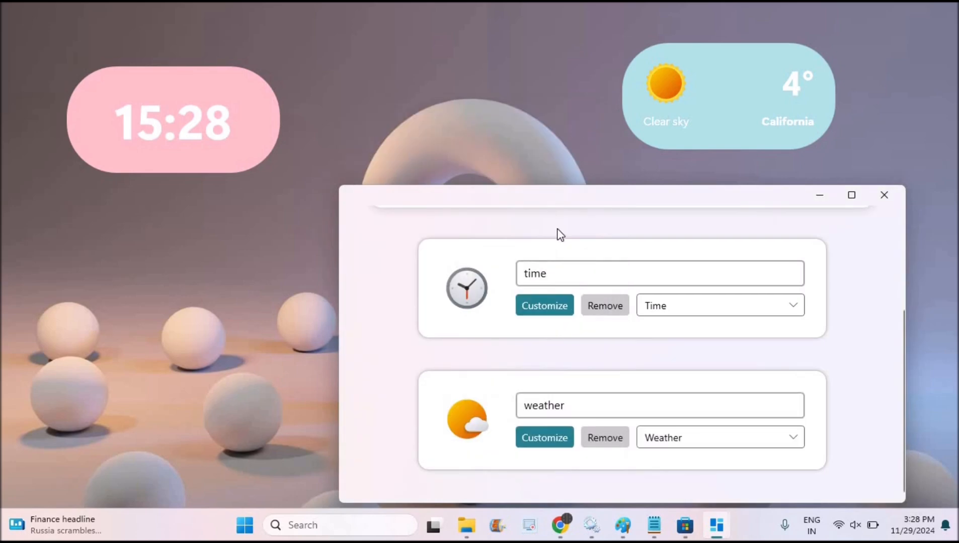
Step: Add a new widget of type Finances and name it "other"
scroll(900, 251, up, 3)
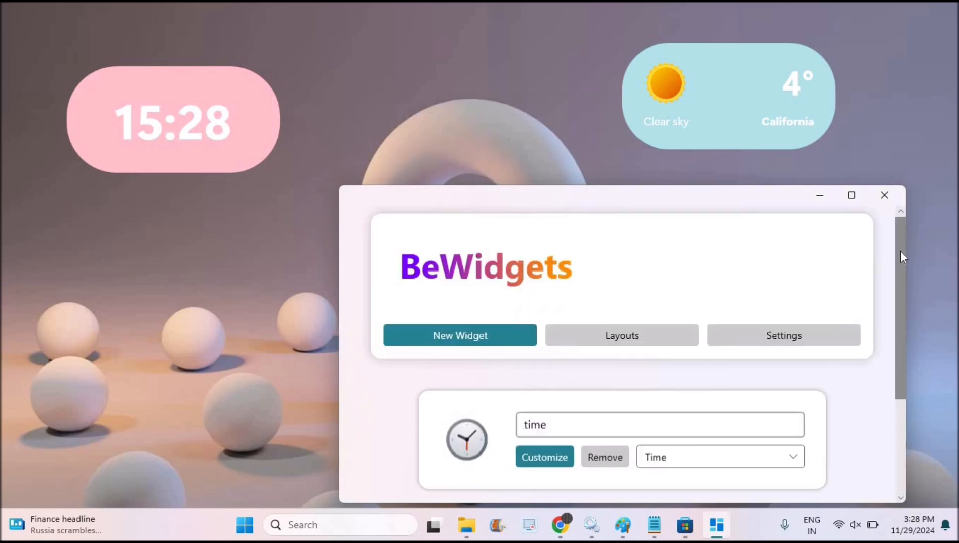
click(502, 335)
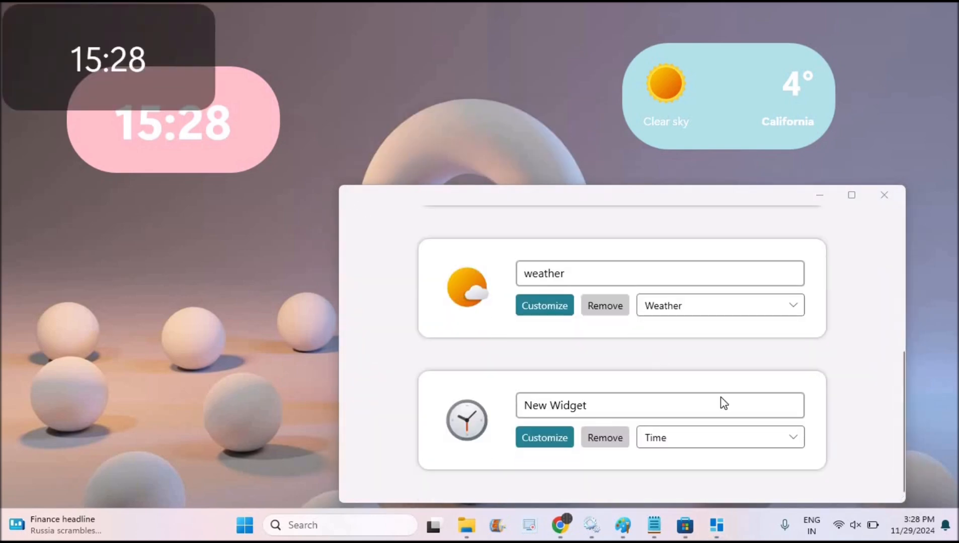
click(738, 437)
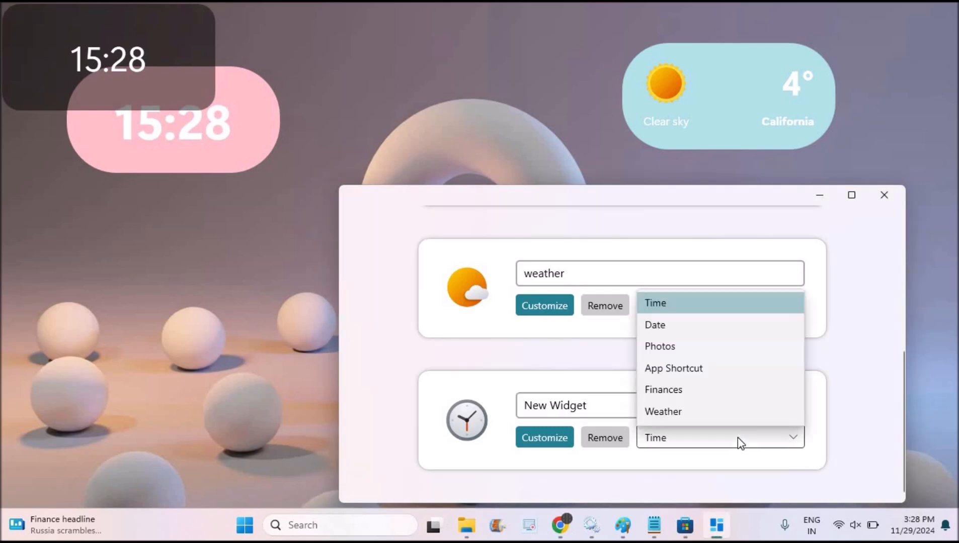
click(714, 396)
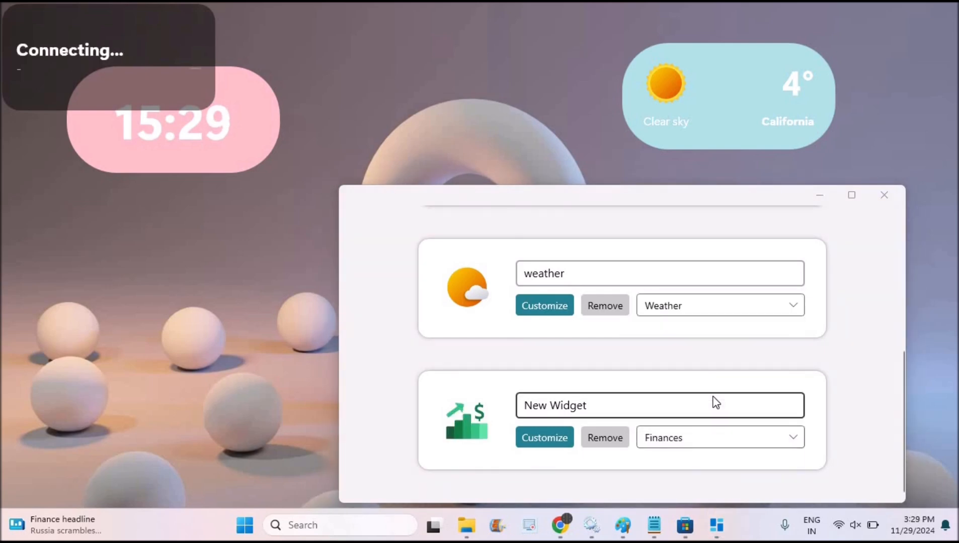
drag(610, 407, 449, 405)
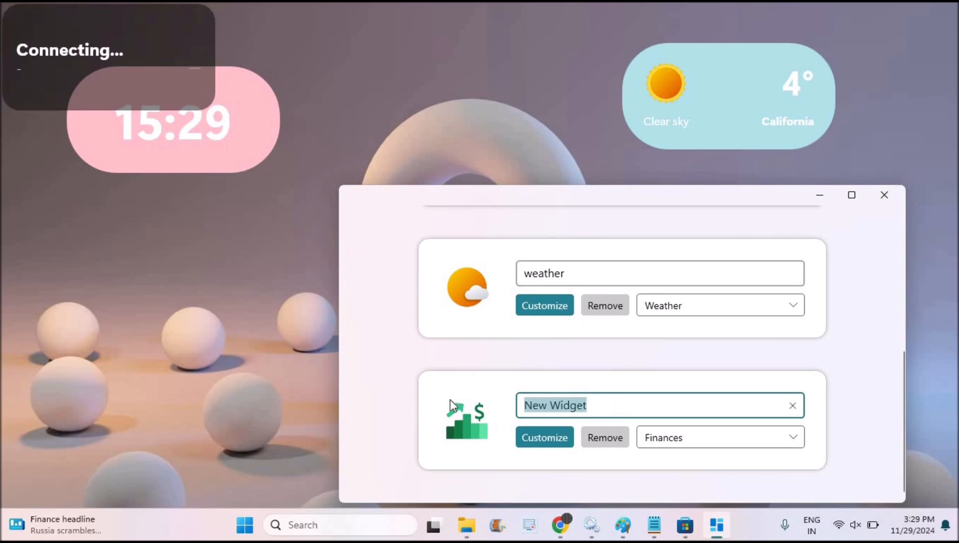
text(other)
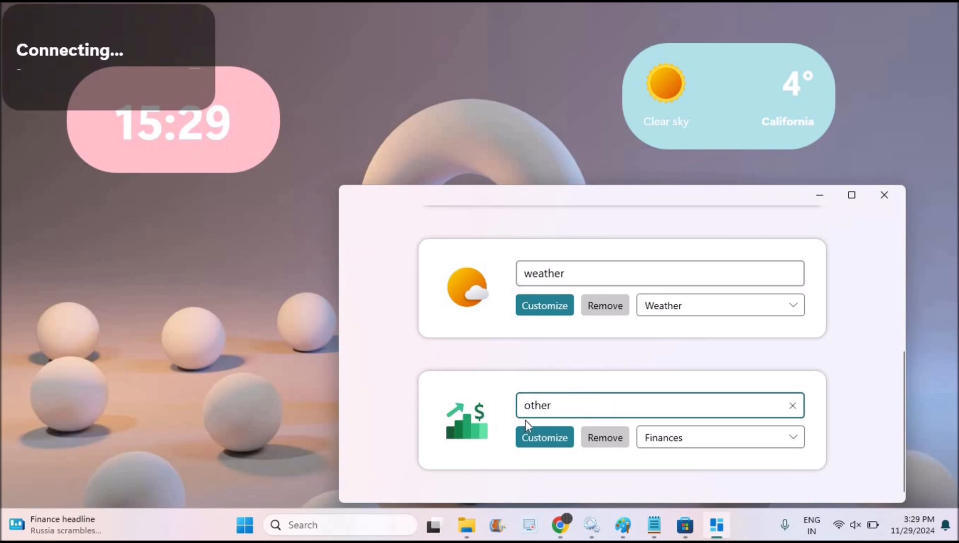
Step: Open the finance widget's customization and expand its Value Text, Difference Text and Name Text appearance settings
click(551, 440)
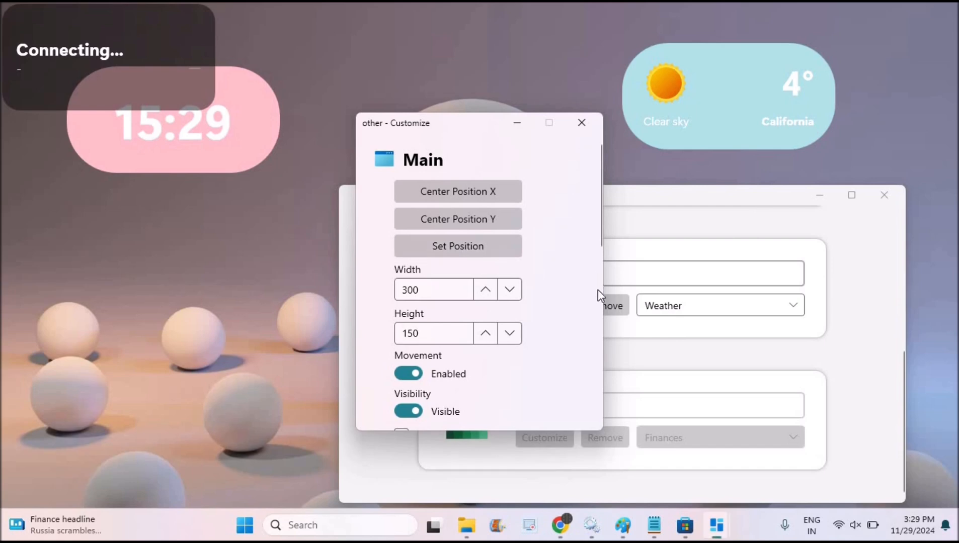
click(599, 293)
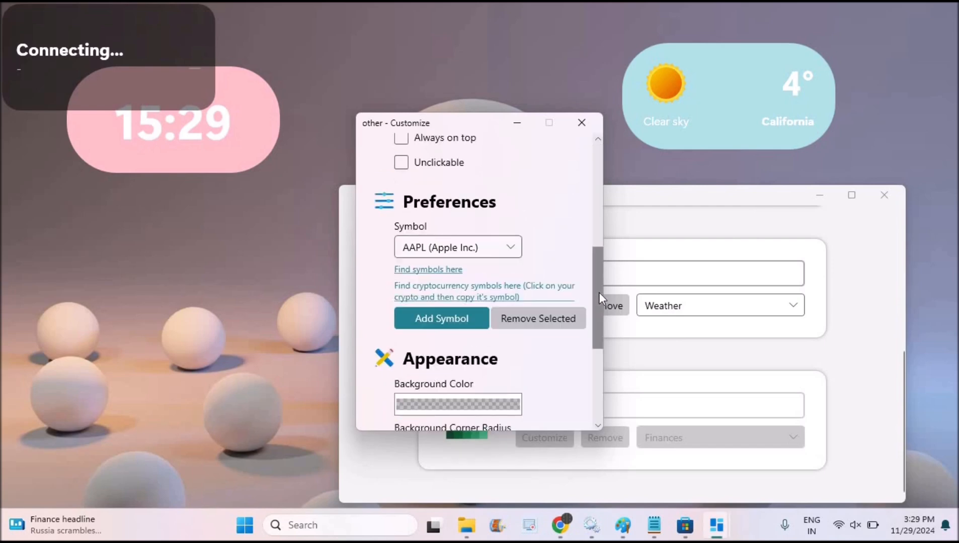
drag(599, 293, 594, 378)
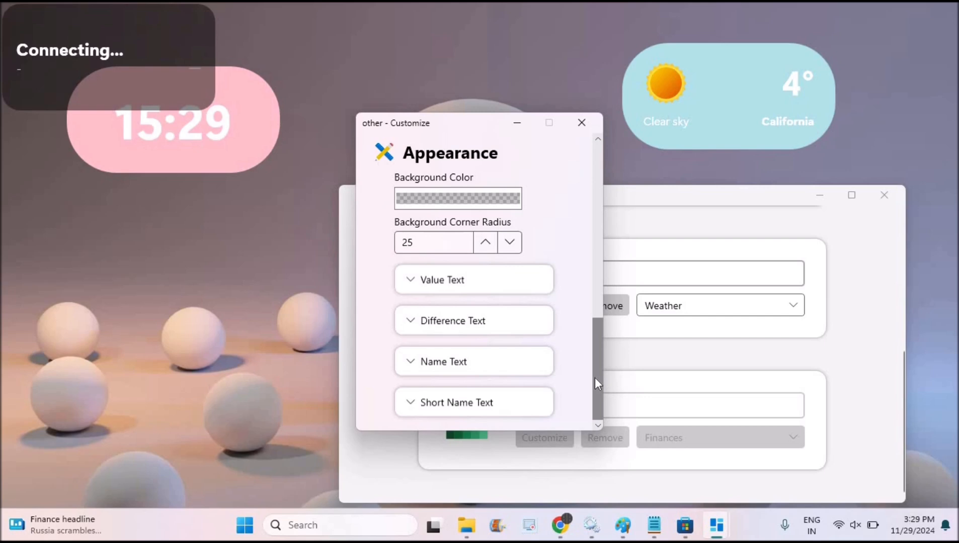
click(465, 287)
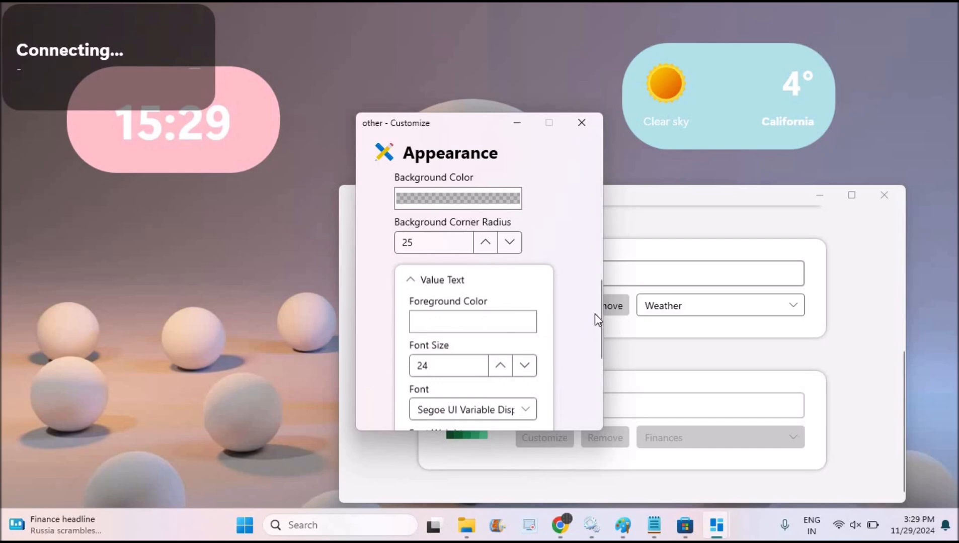
drag(597, 286, 606, 366)
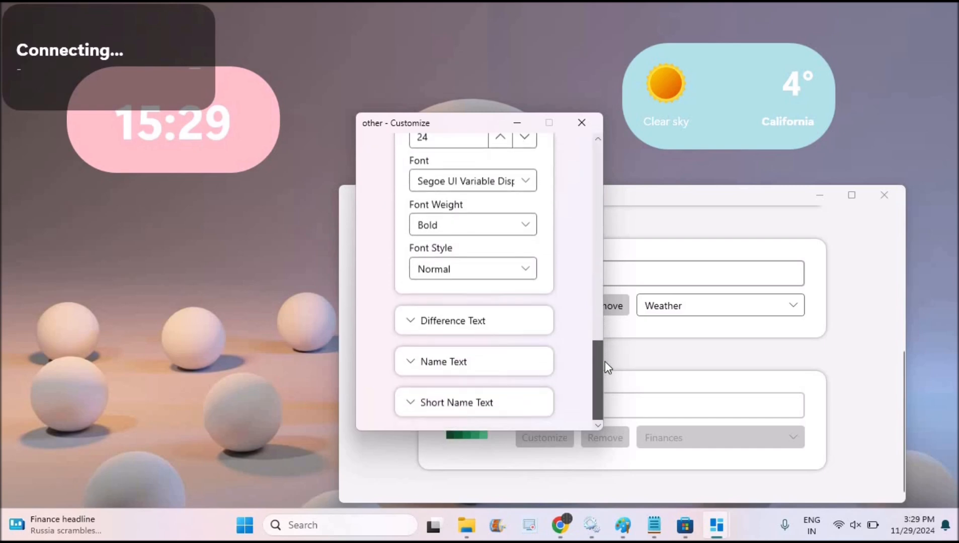
click(410, 323)
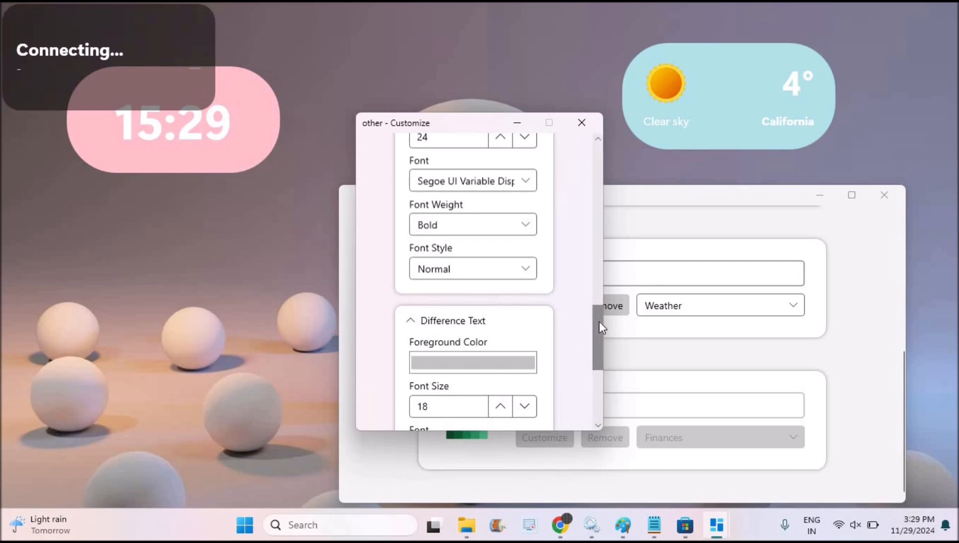
drag(599, 322, 601, 395)
click(460, 362)
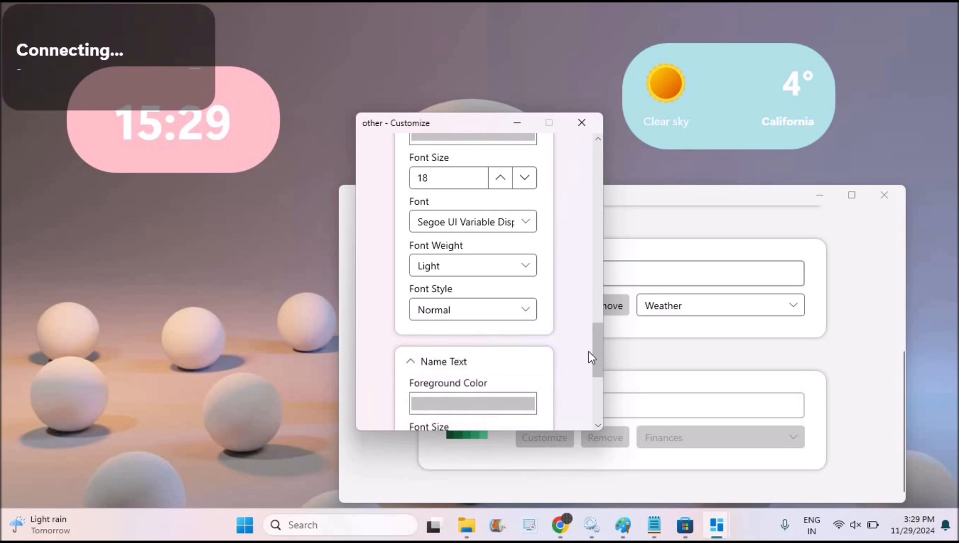
Step: Set the finance widget's Name Text font weight to Normal and expand the Short Name Text settings
drag(602, 333, 602, 395)
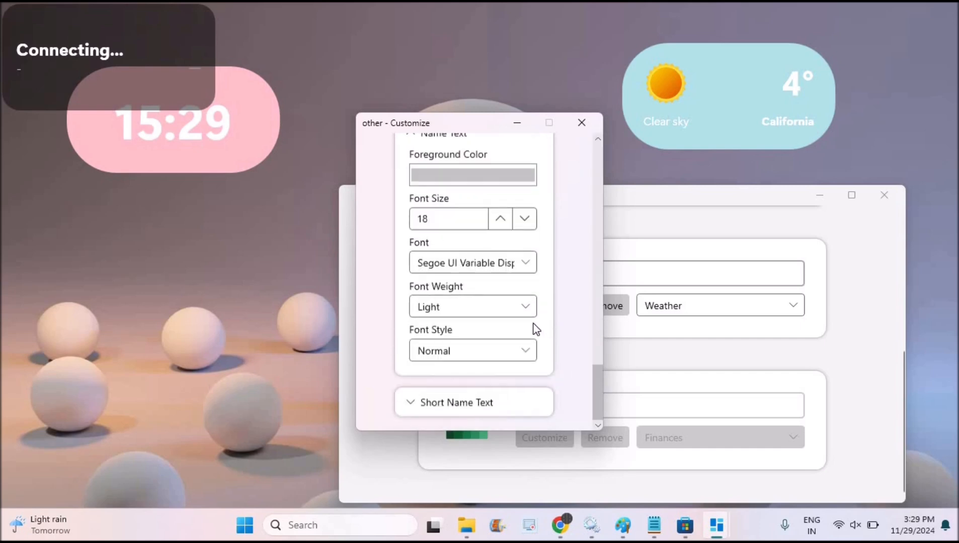
click(523, 311)
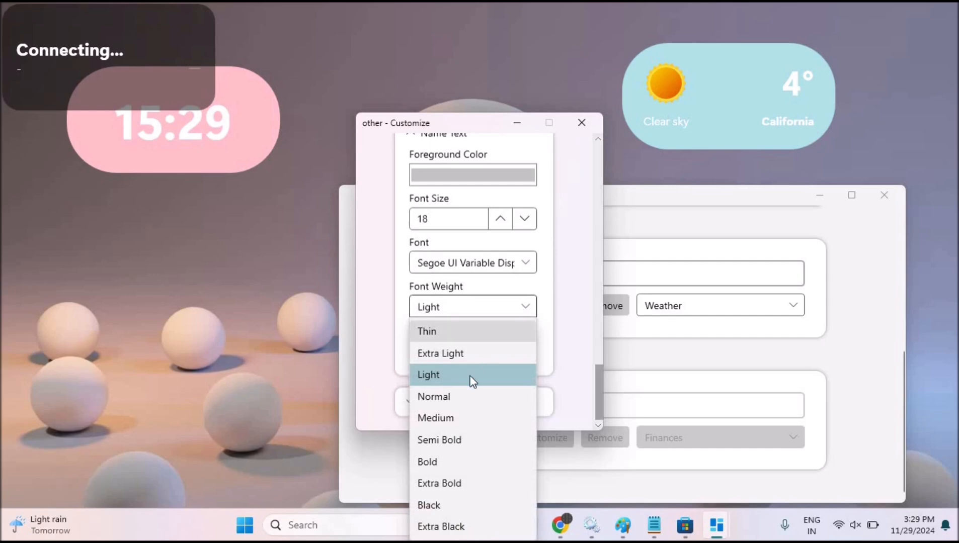
click(458, 397)
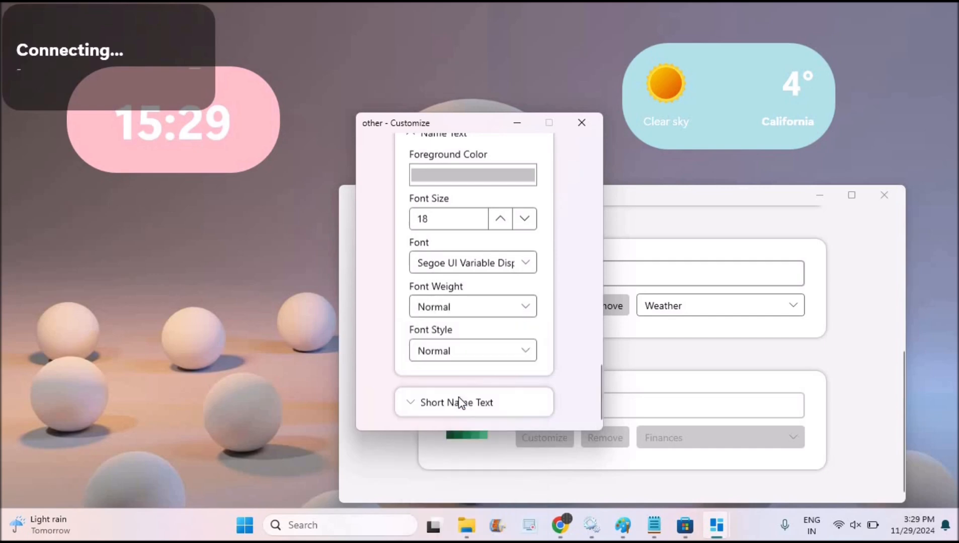
click(500, 413)
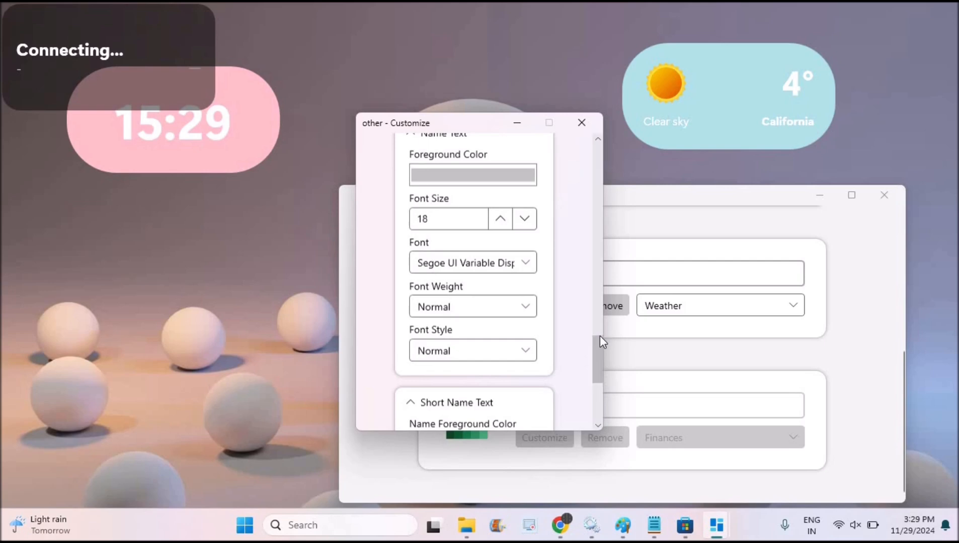
Step: Try TSLA (Tesla Inc.) as the finance widget's symbol and change it to ETH/USDT
drag(602, 341, 594, 198)
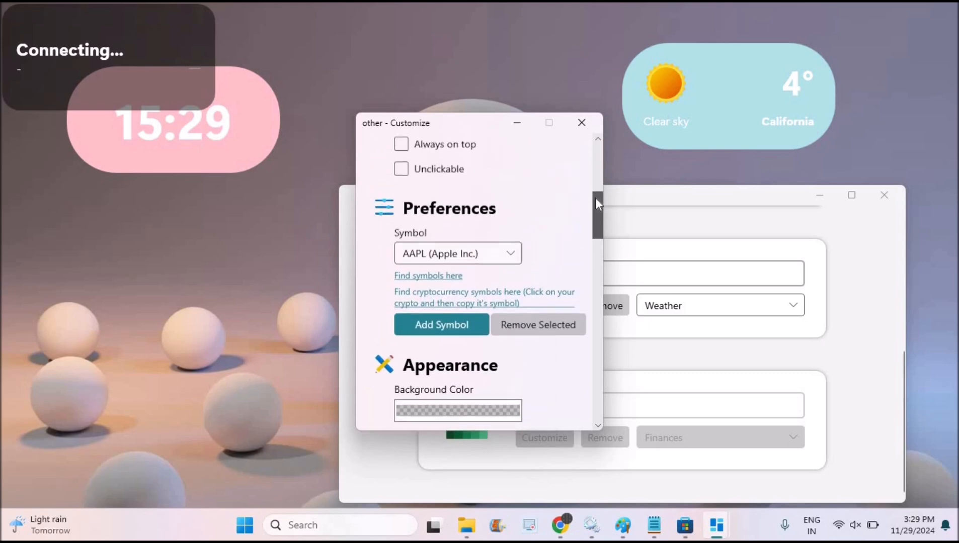
click(510, 253)
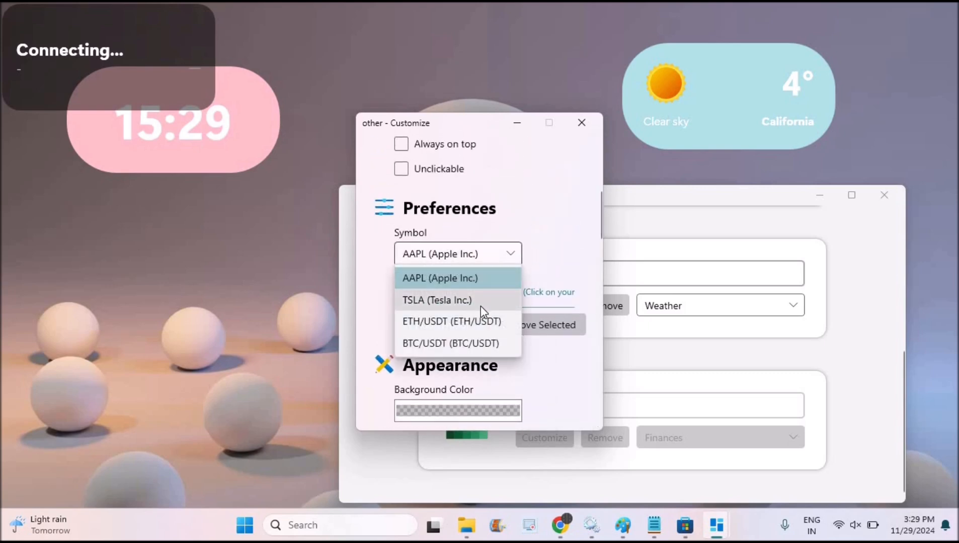
click(480, 302)
click(511, 254)
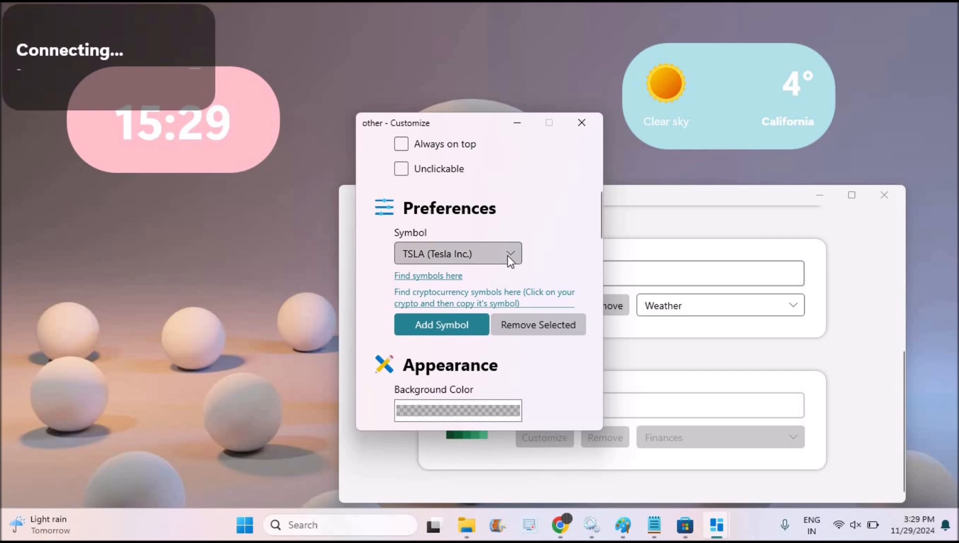
click(473, 323)
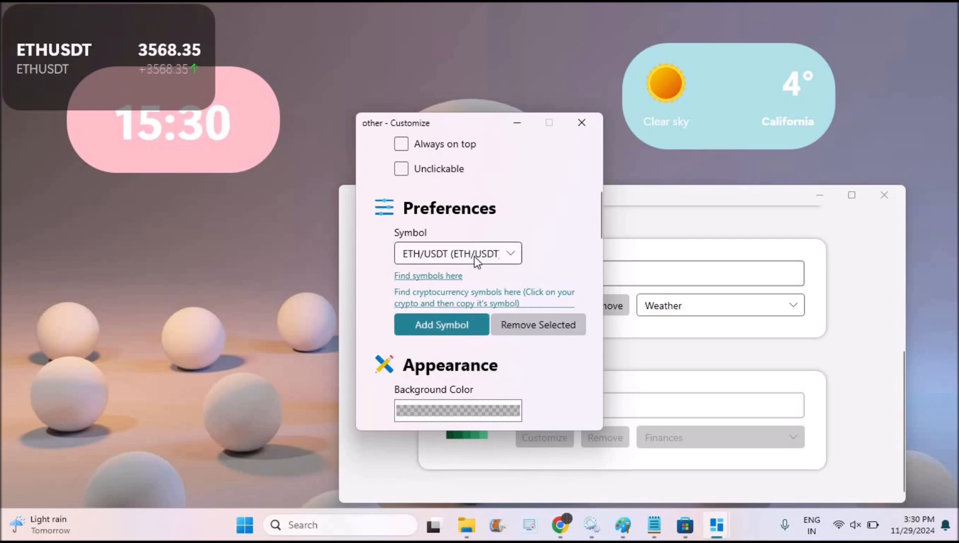
Step: Set the finance widget's background color to pale wheat and reopen its background color choices
click(463, 407)
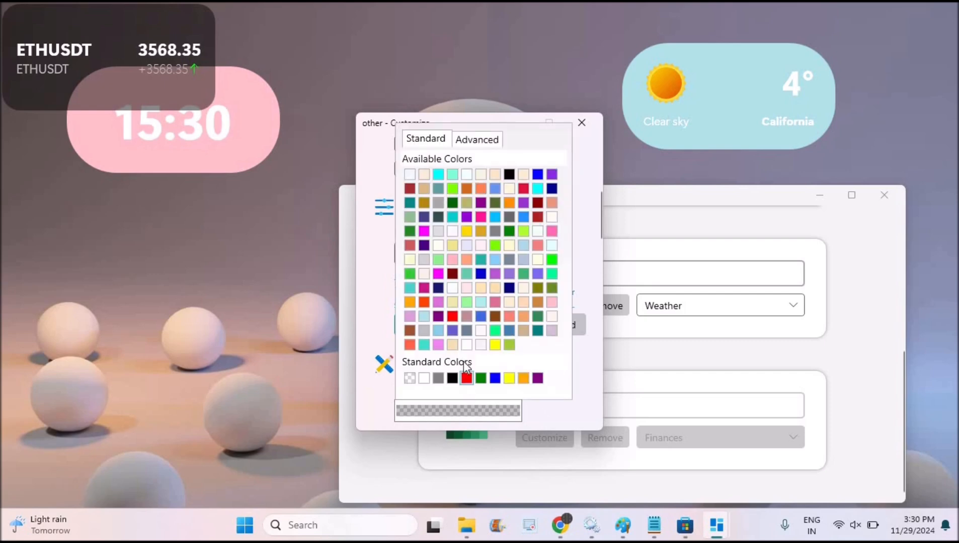
click(456, 347)
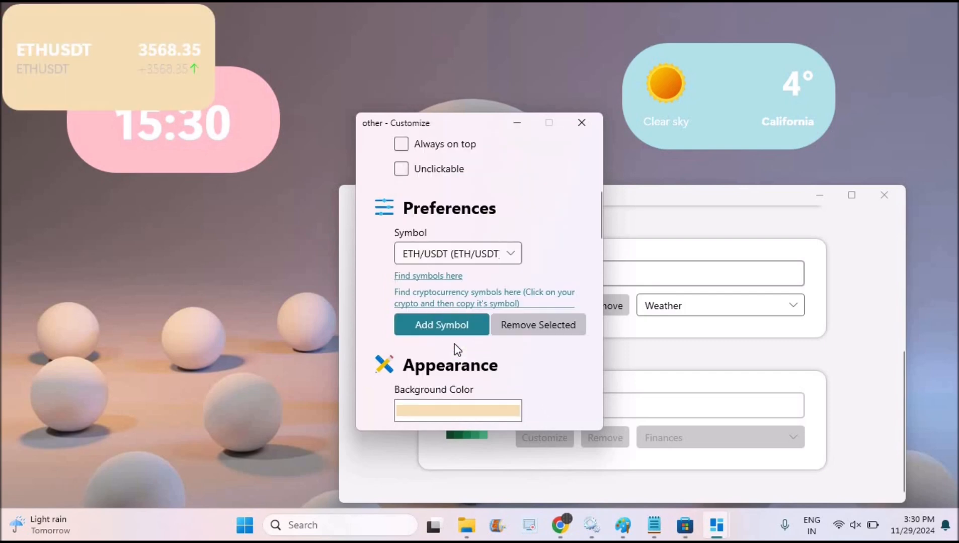
click(502, 408)
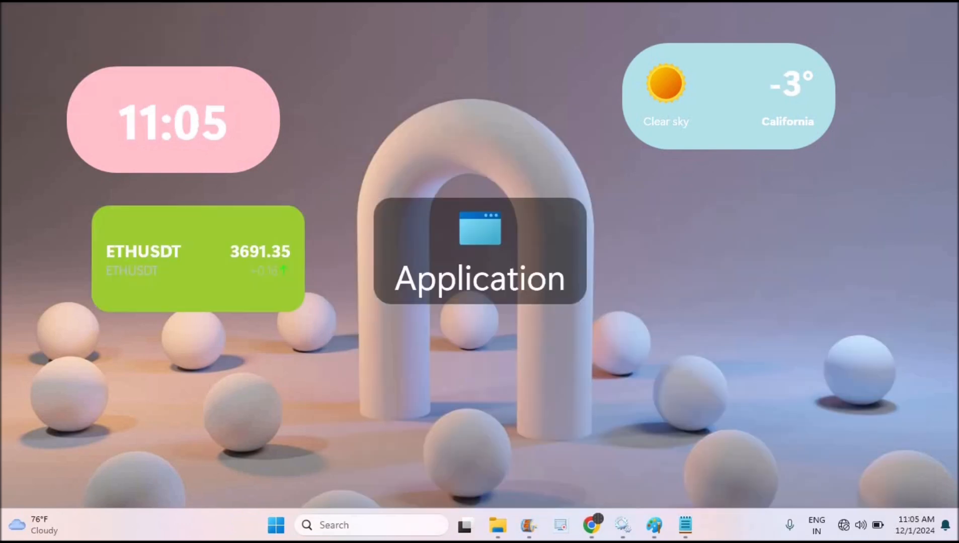